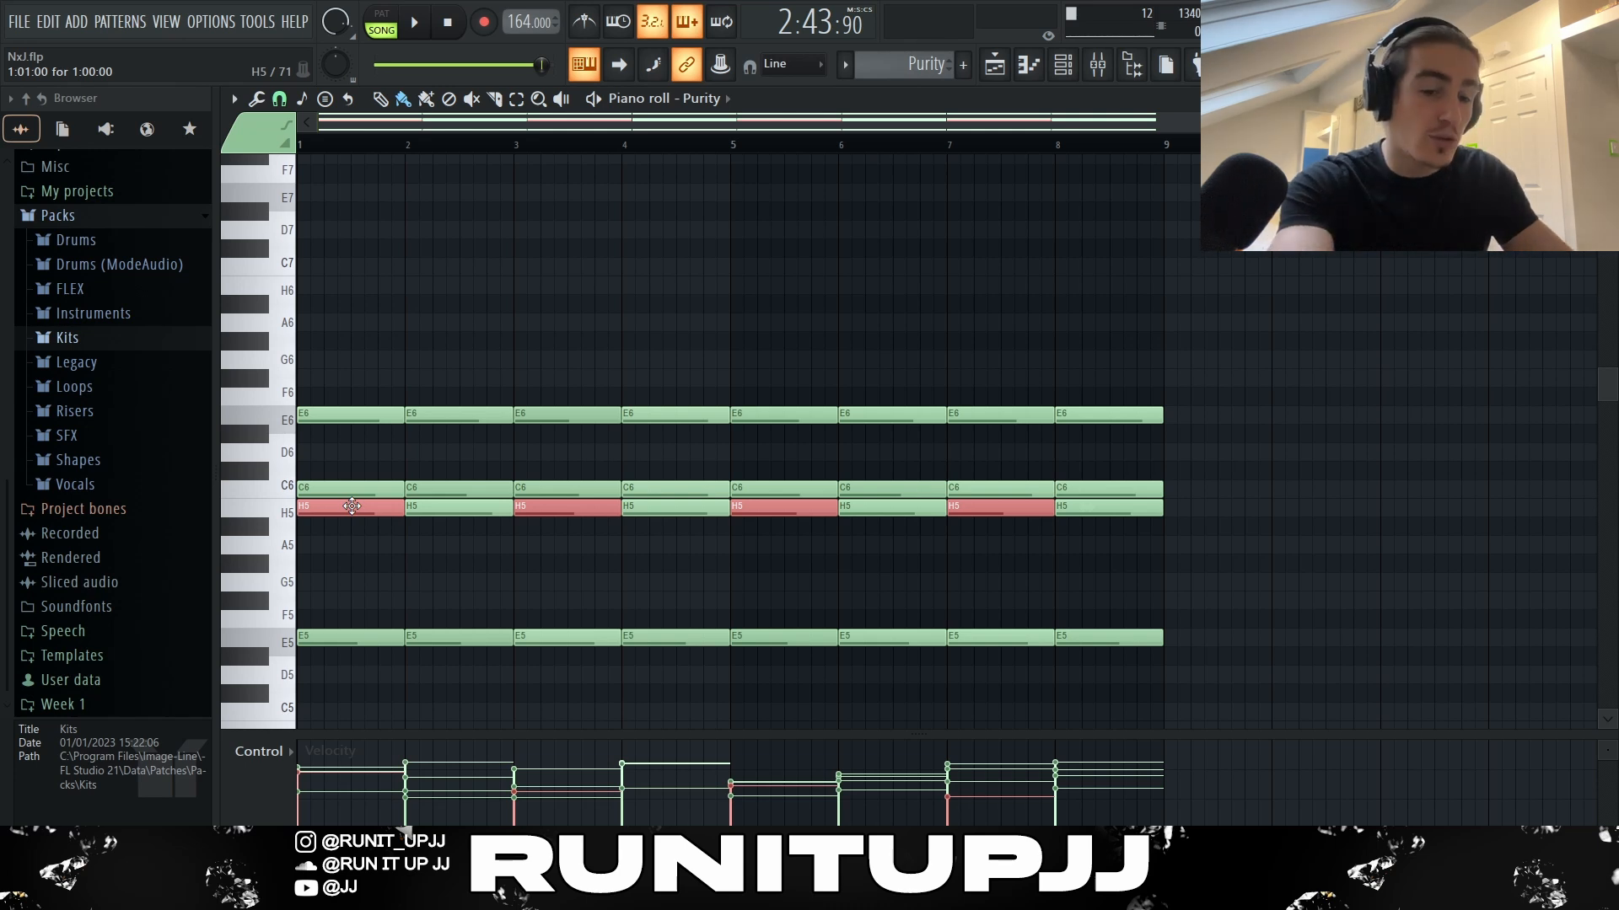
Step: Raise the selected H5 notes in bars 1, 3, 5 and 7 by one octave and select the whole E6 row
key("ctrl+Up")
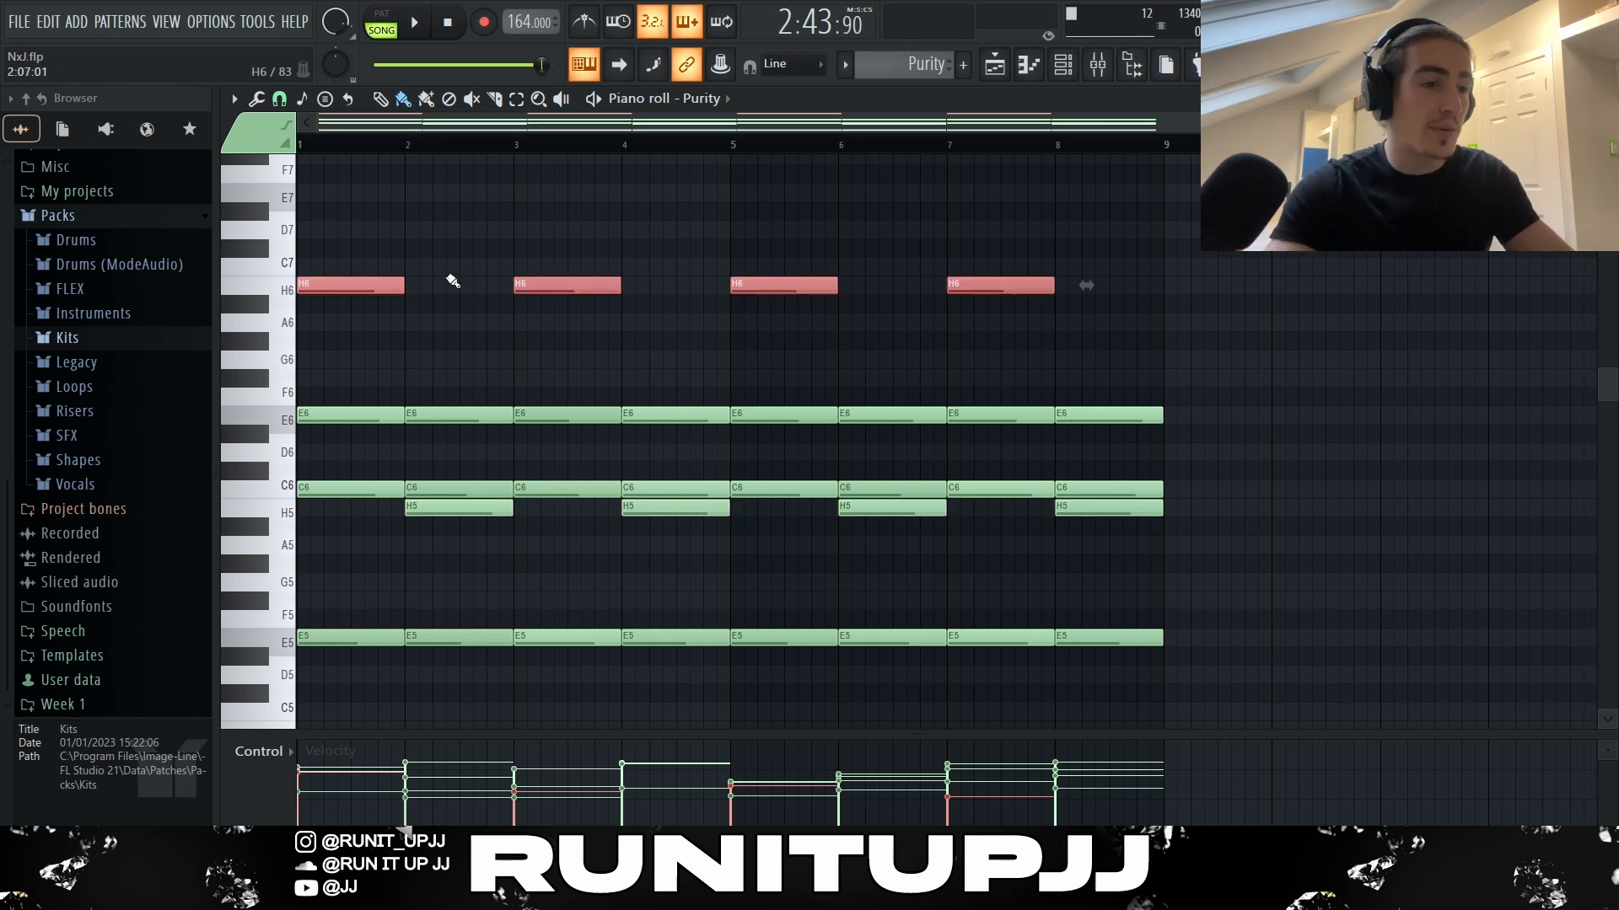
left_click(437, 557)
left_click_drag(325, 437, 1355, 371)
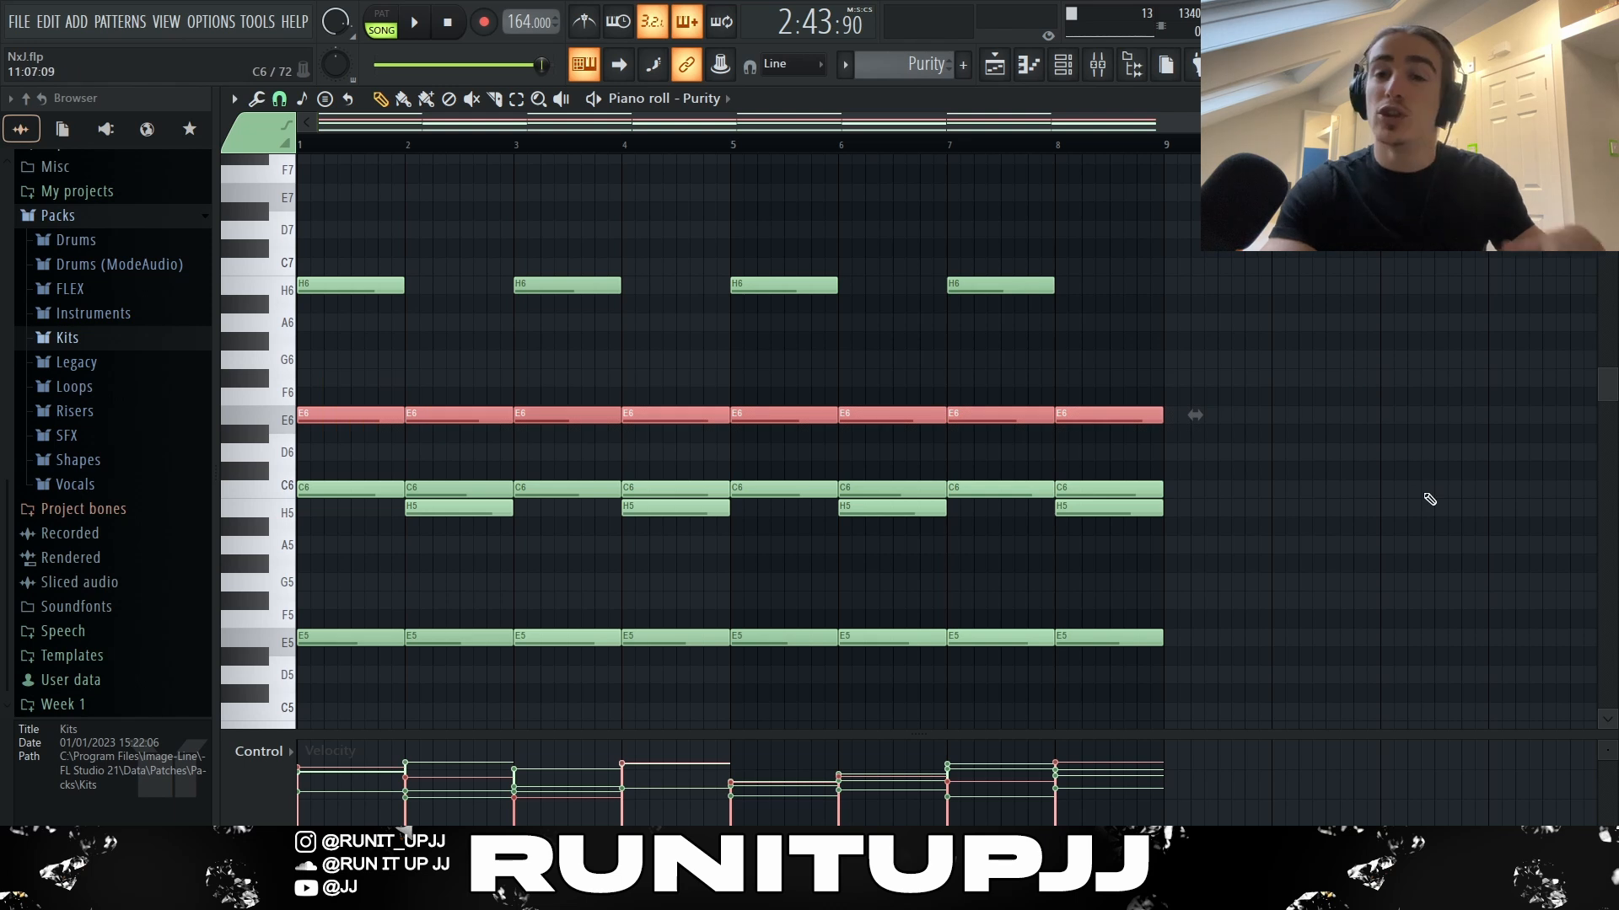
Step: Try randomizing the velocity levels of the Purity notes
key("alt+r")
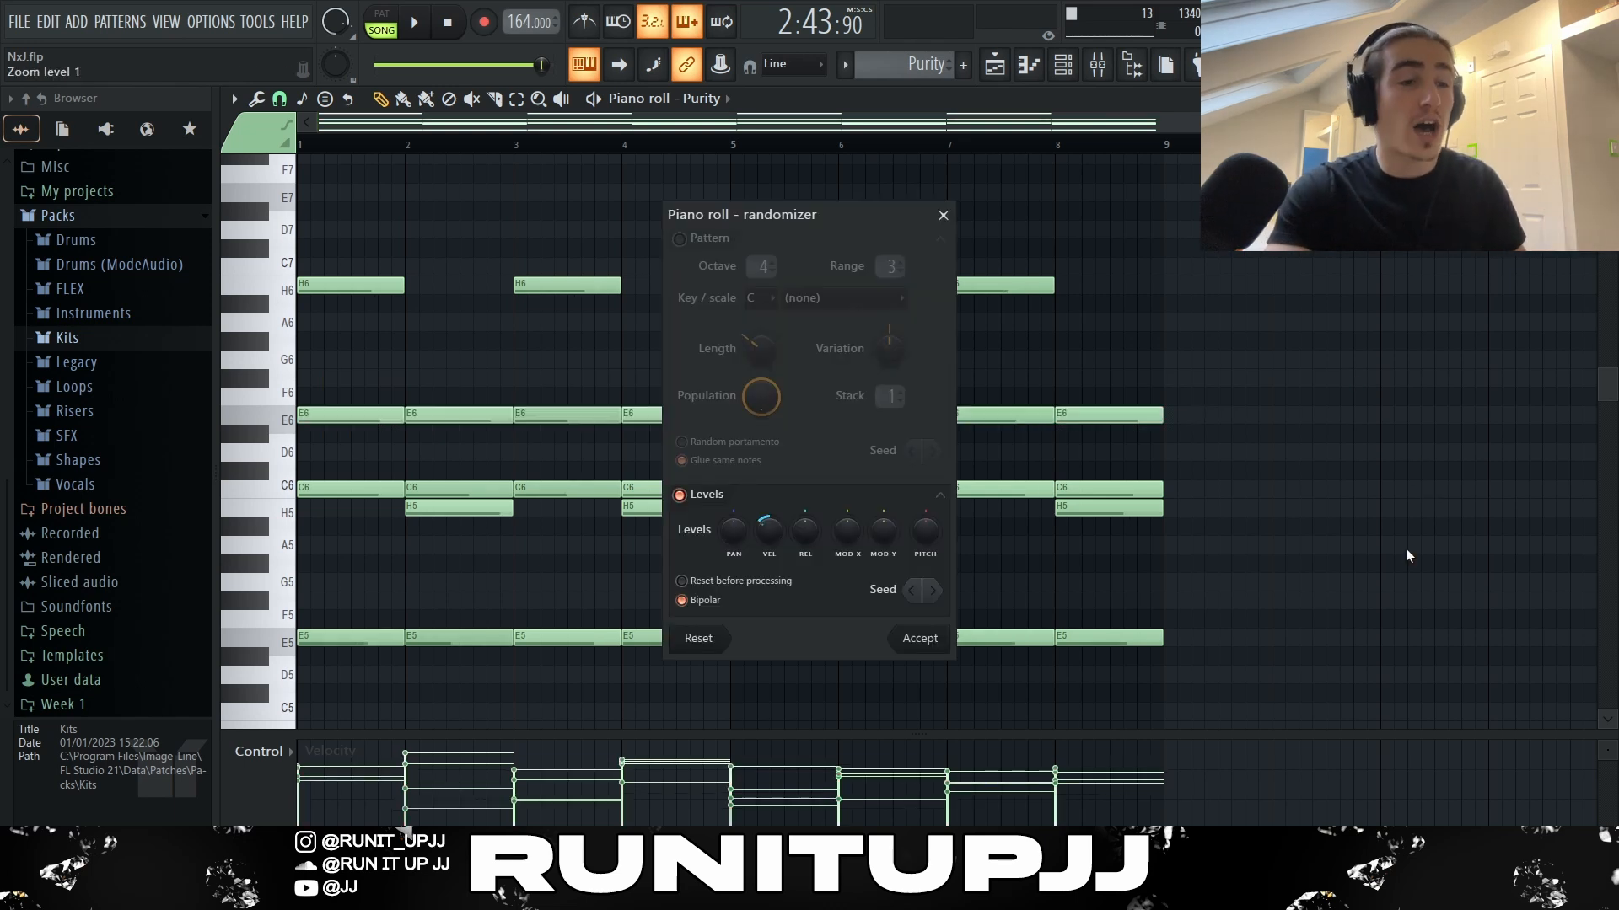
left_click_drag(771, 538, 771, 538)
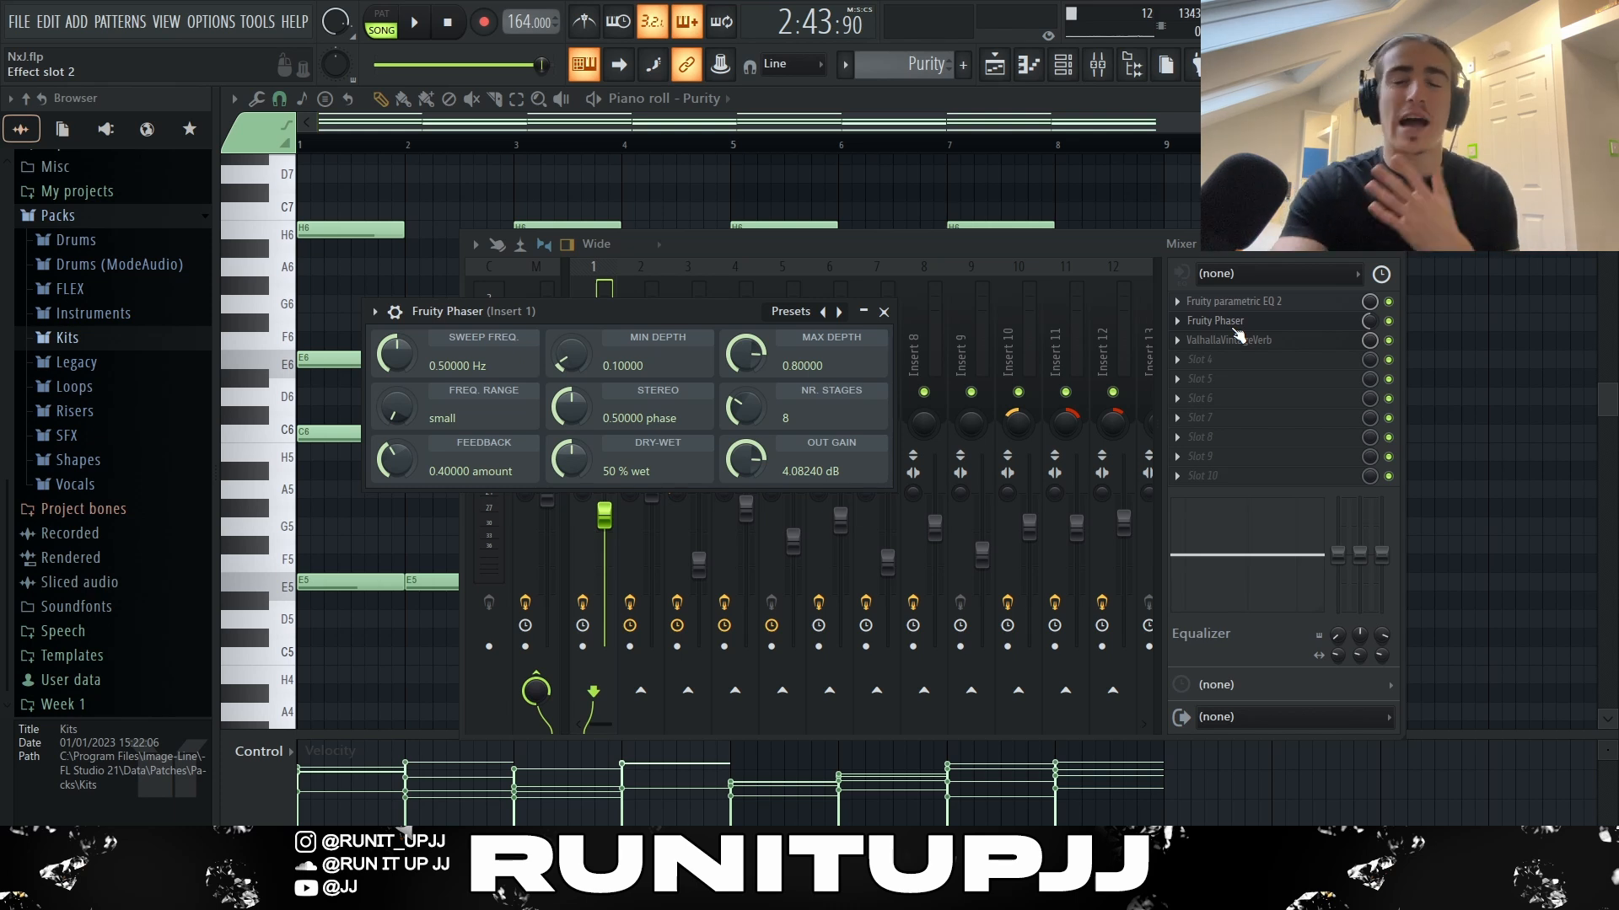
Step: View the ValhallaVintageVerb settings on the Insert 1 effect chain and close the plugin window
left_click(1236, 338)
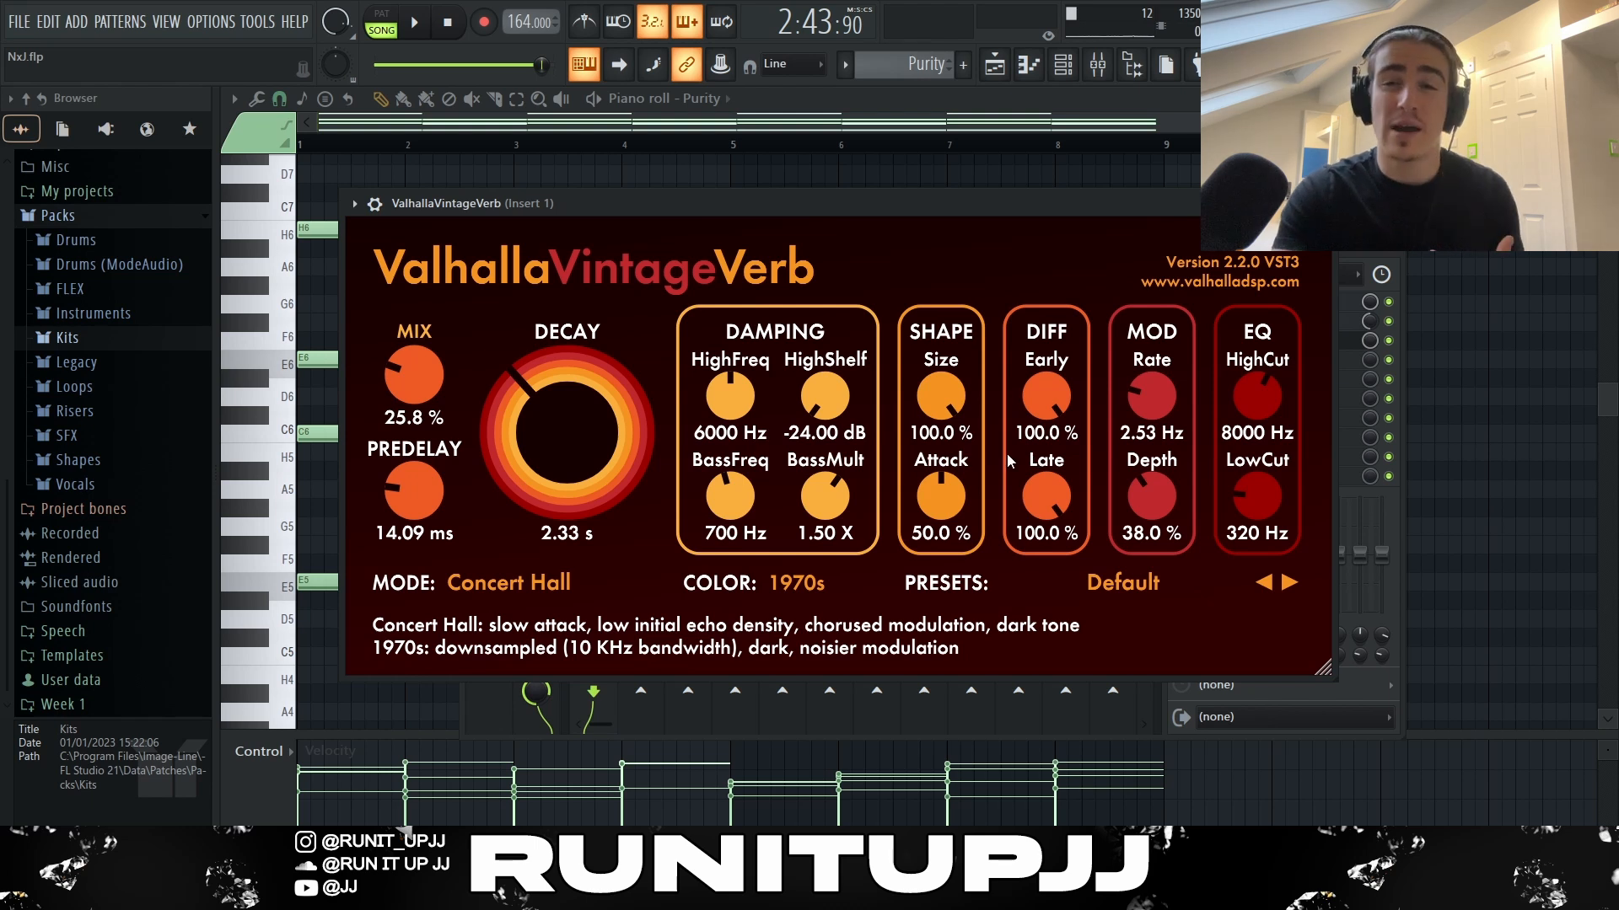
key("Escape")
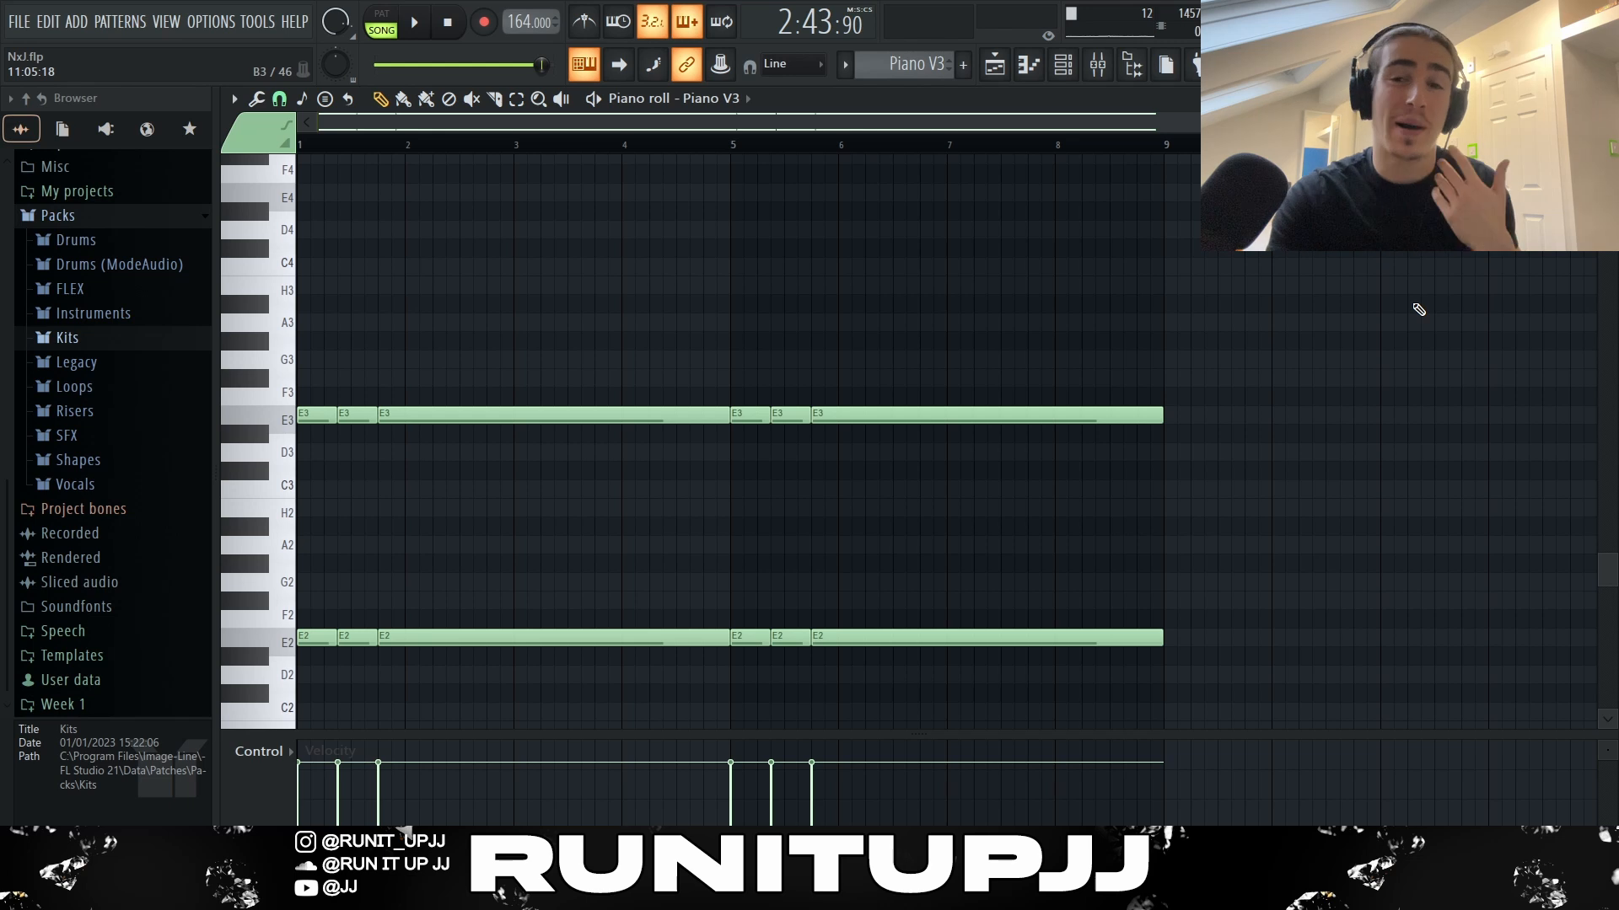
Step: Highlight the E3 notes in the first four bars of the Piano V3 pattern together with the E2 notes below them
left_click(319, 414, "ctrl")
left_click(357, 417, "ctrl")
left_click(615, 513, "ctrl")
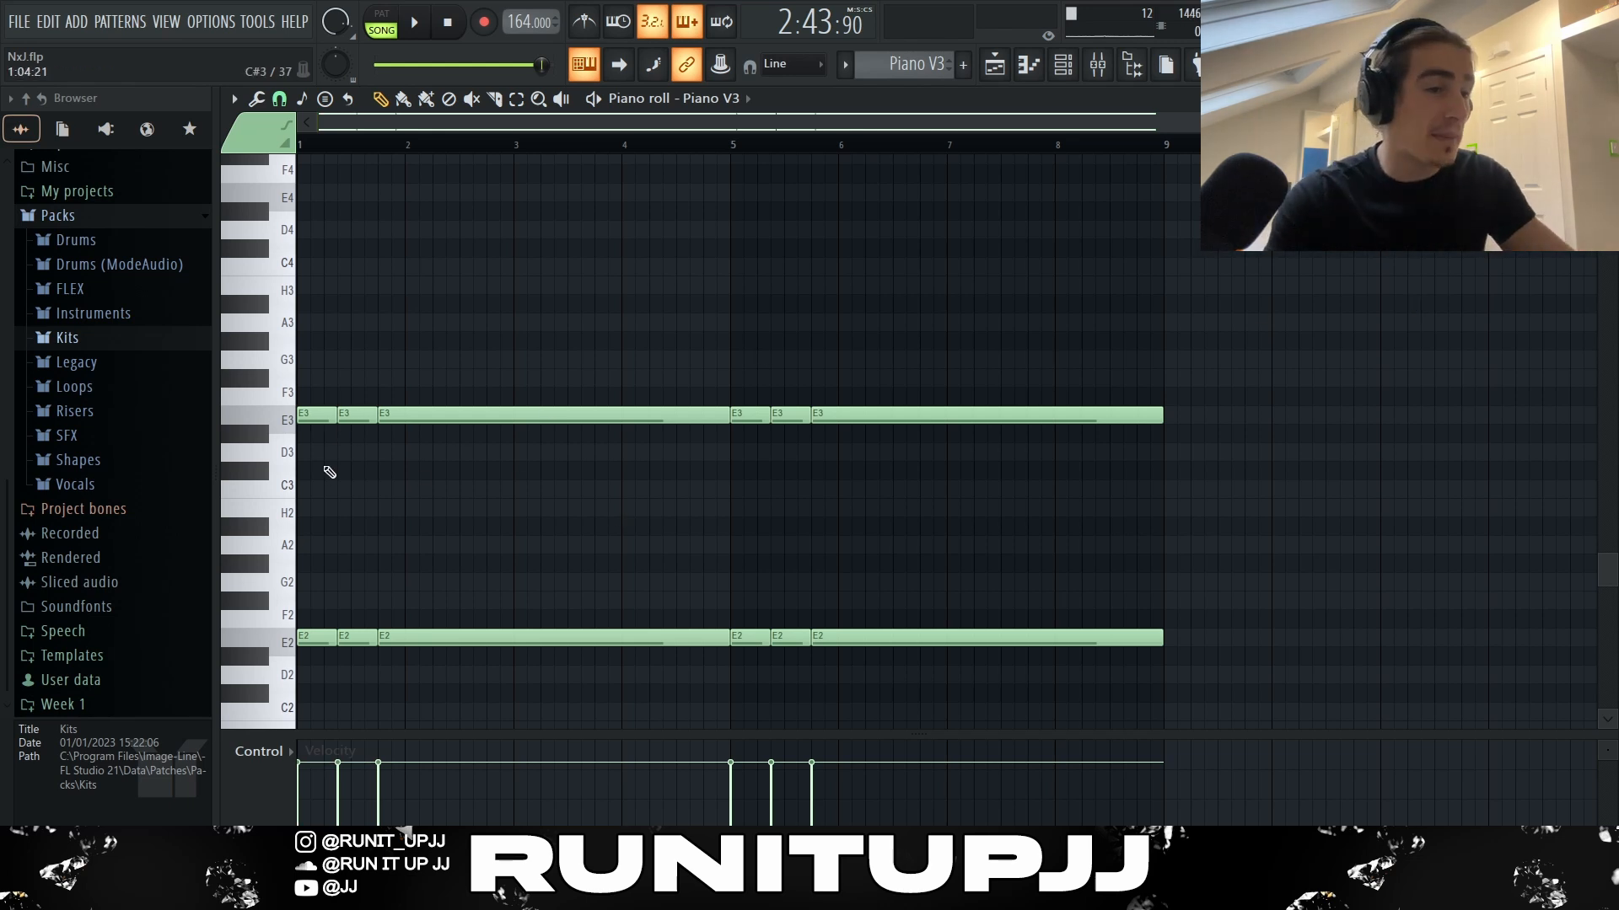
left_click(319, 415, "ctrl")
left_click(357, 415, "ctrl")
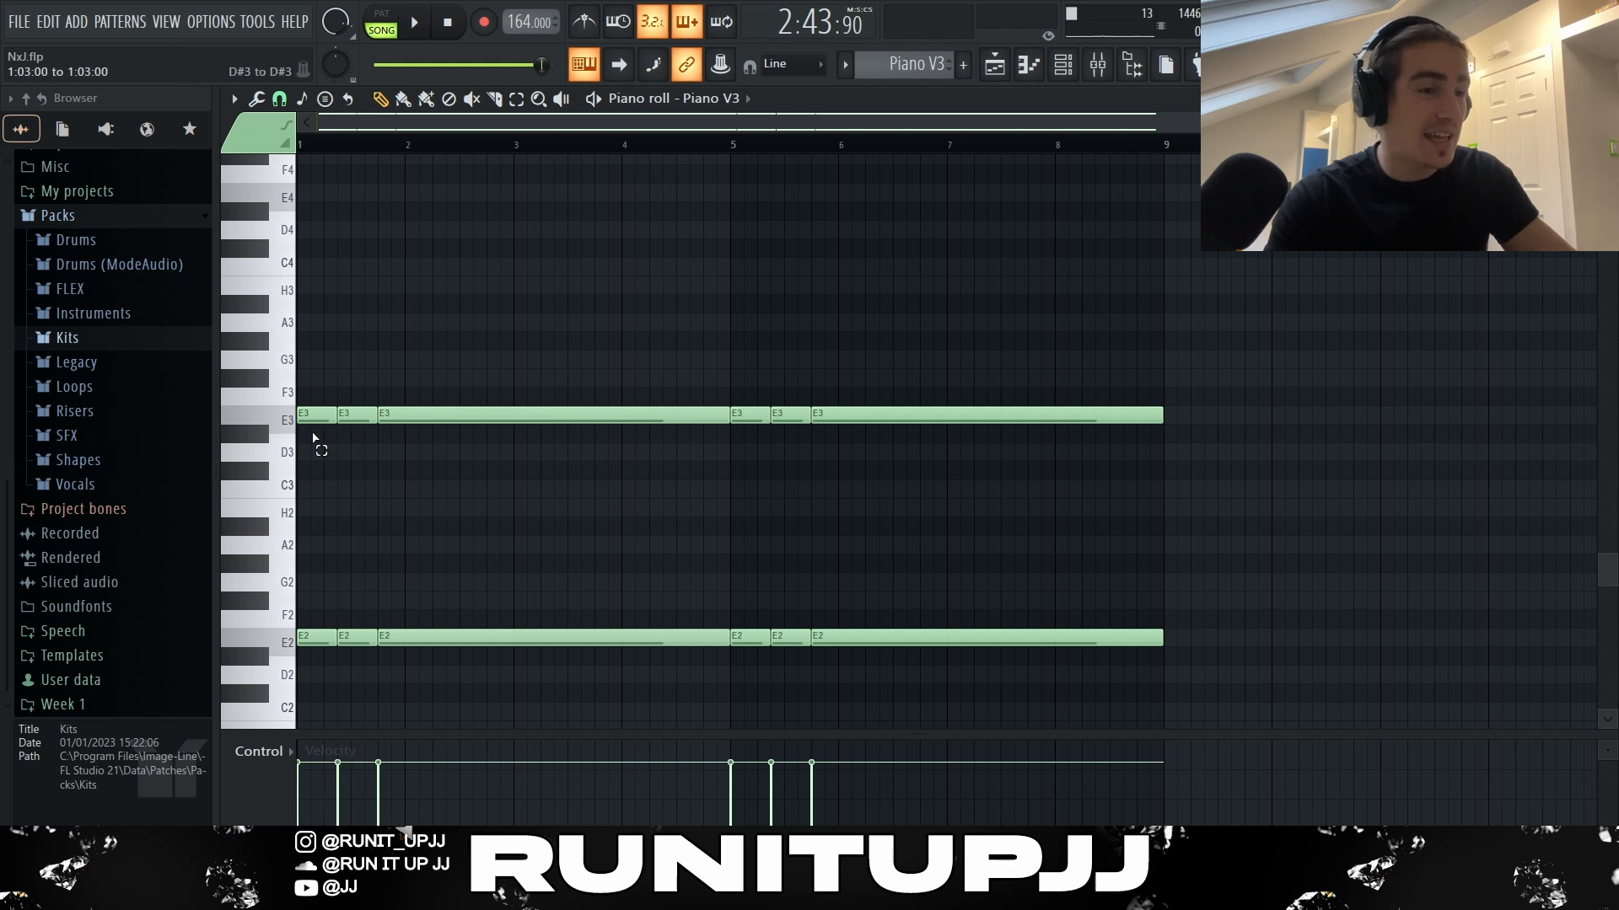
left_click_drag(318, 441, 506, 413)
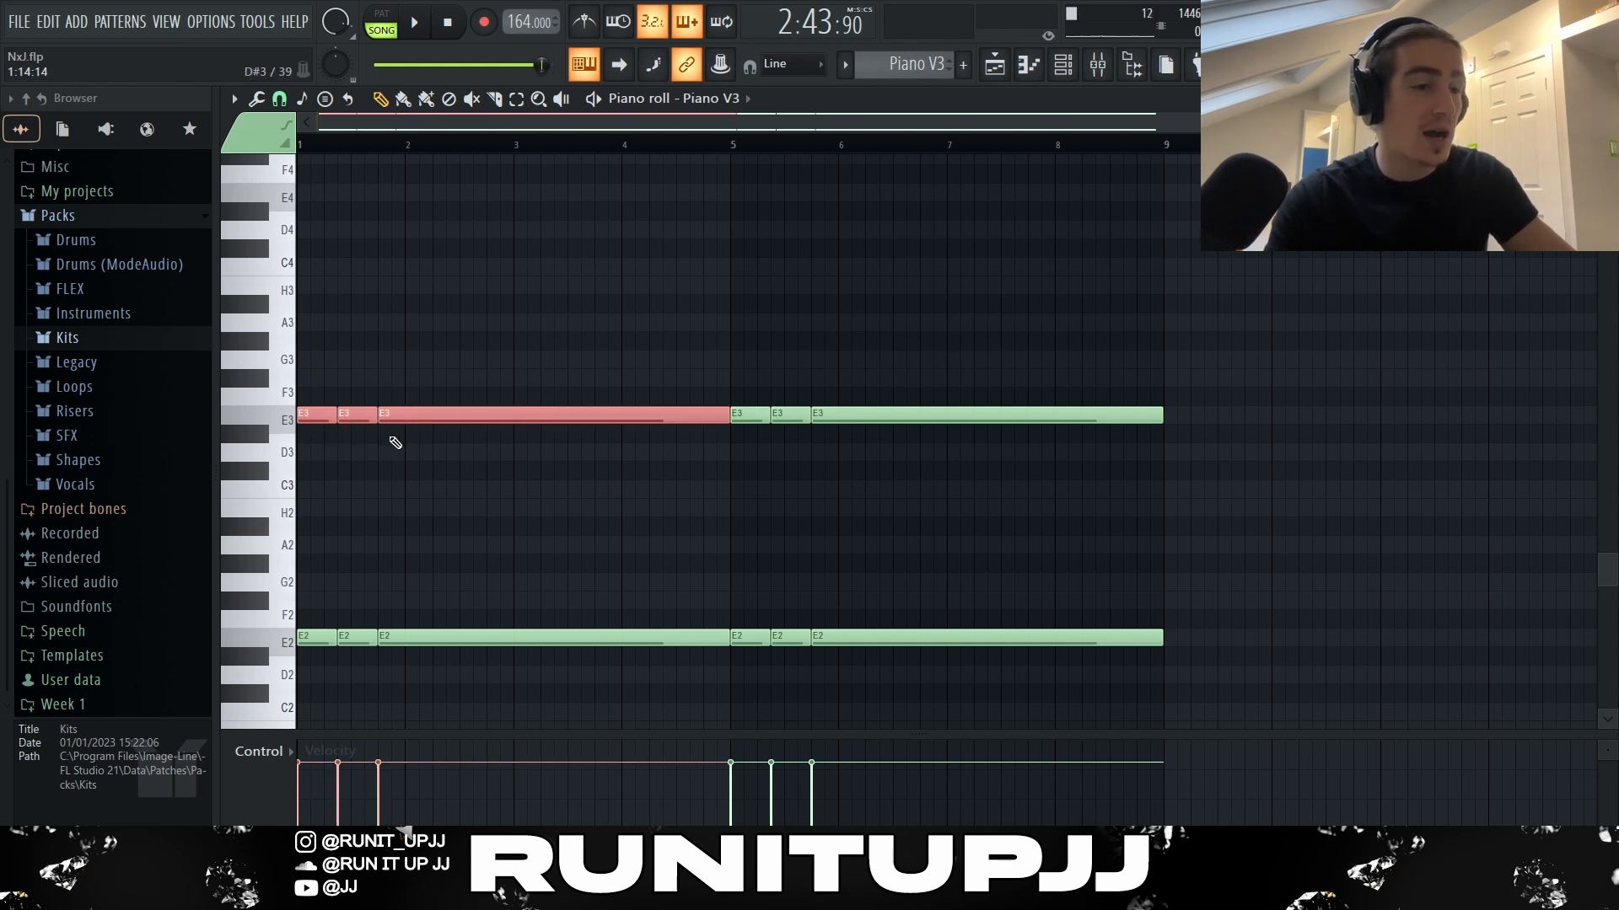
left_click_drag(318, 594, 458, 700)
left_click_drag(491, 510, 337, 358)
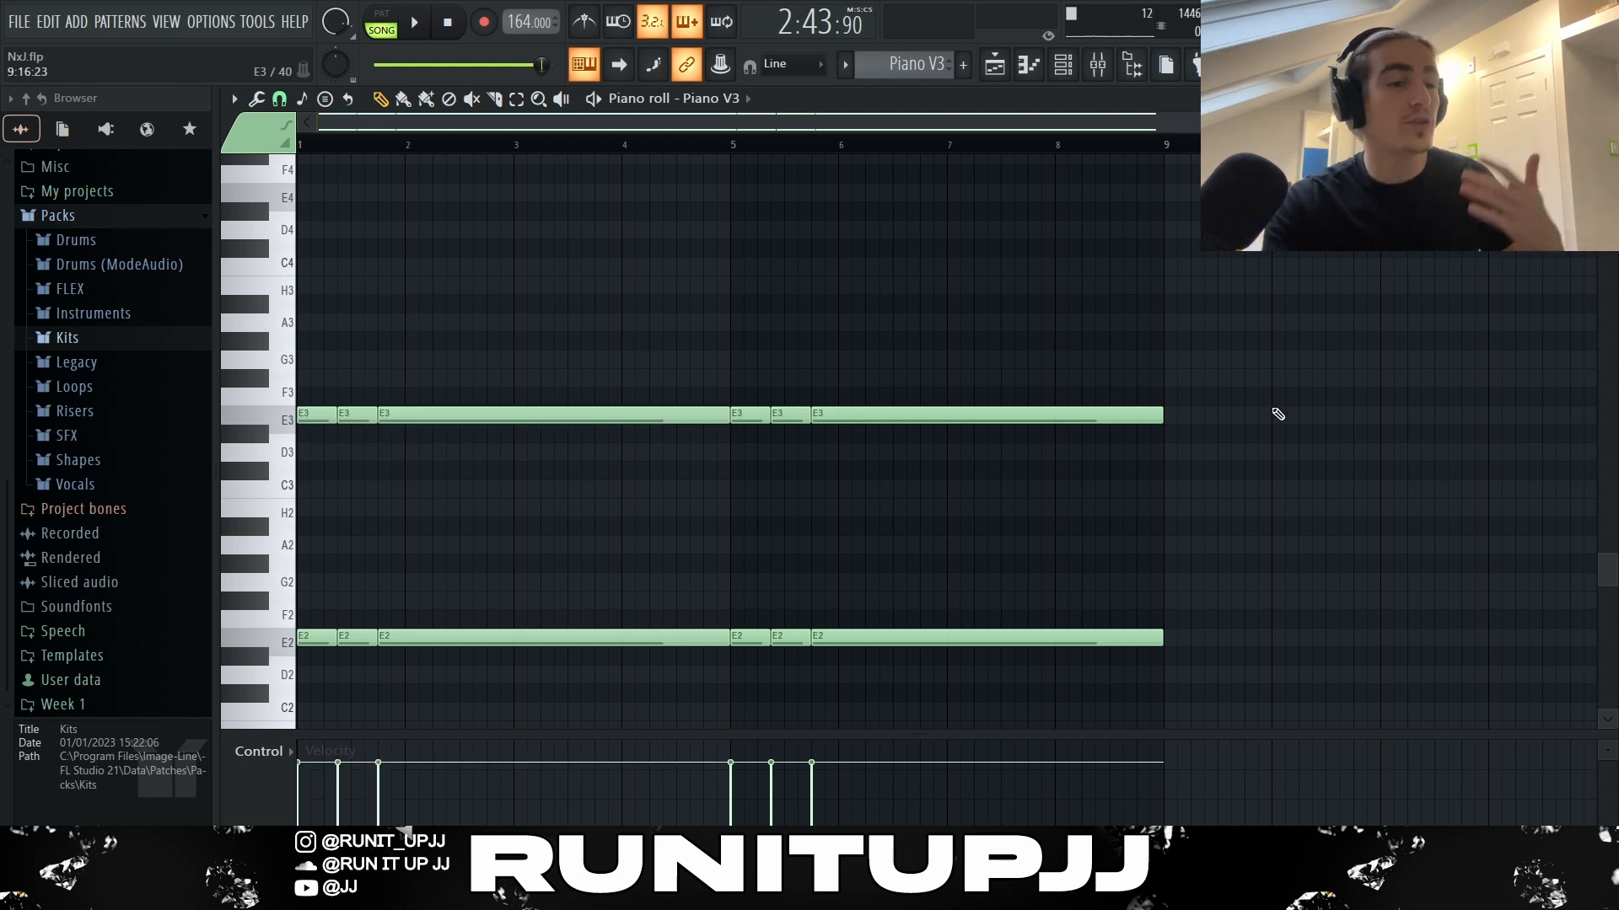
Step: Examine the E2 notes of the Piano V3 pattern by selecting the first three individually and as a group
left_click_drag(318, 615, 1033, 661)
left_click(318, 639)
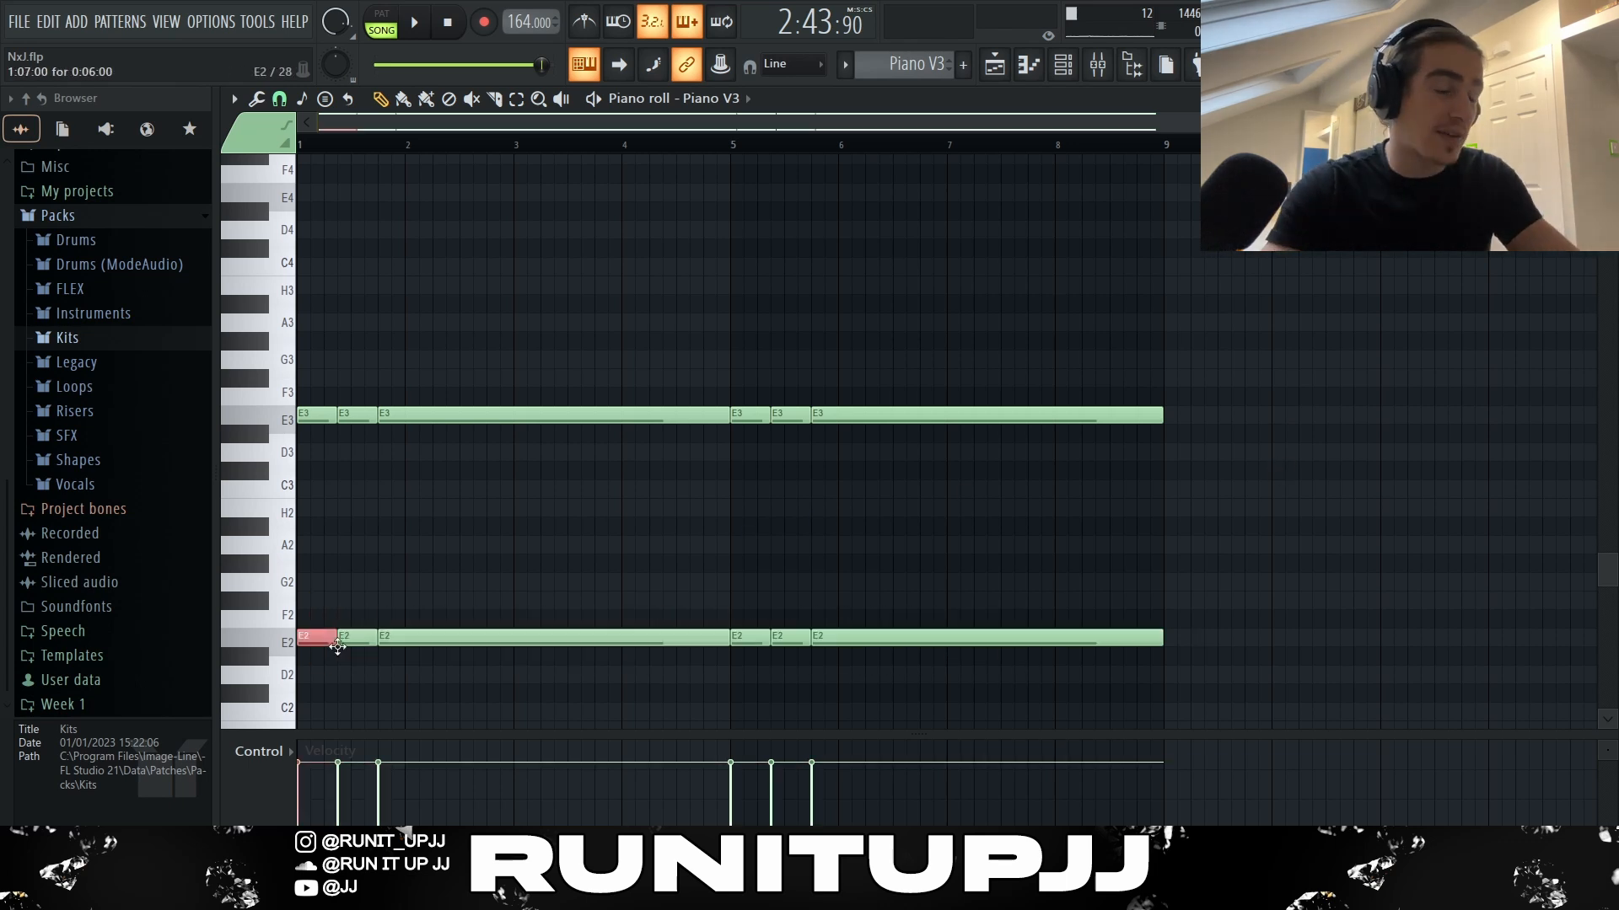
left_click(357, 638)
left_click(403, 638)
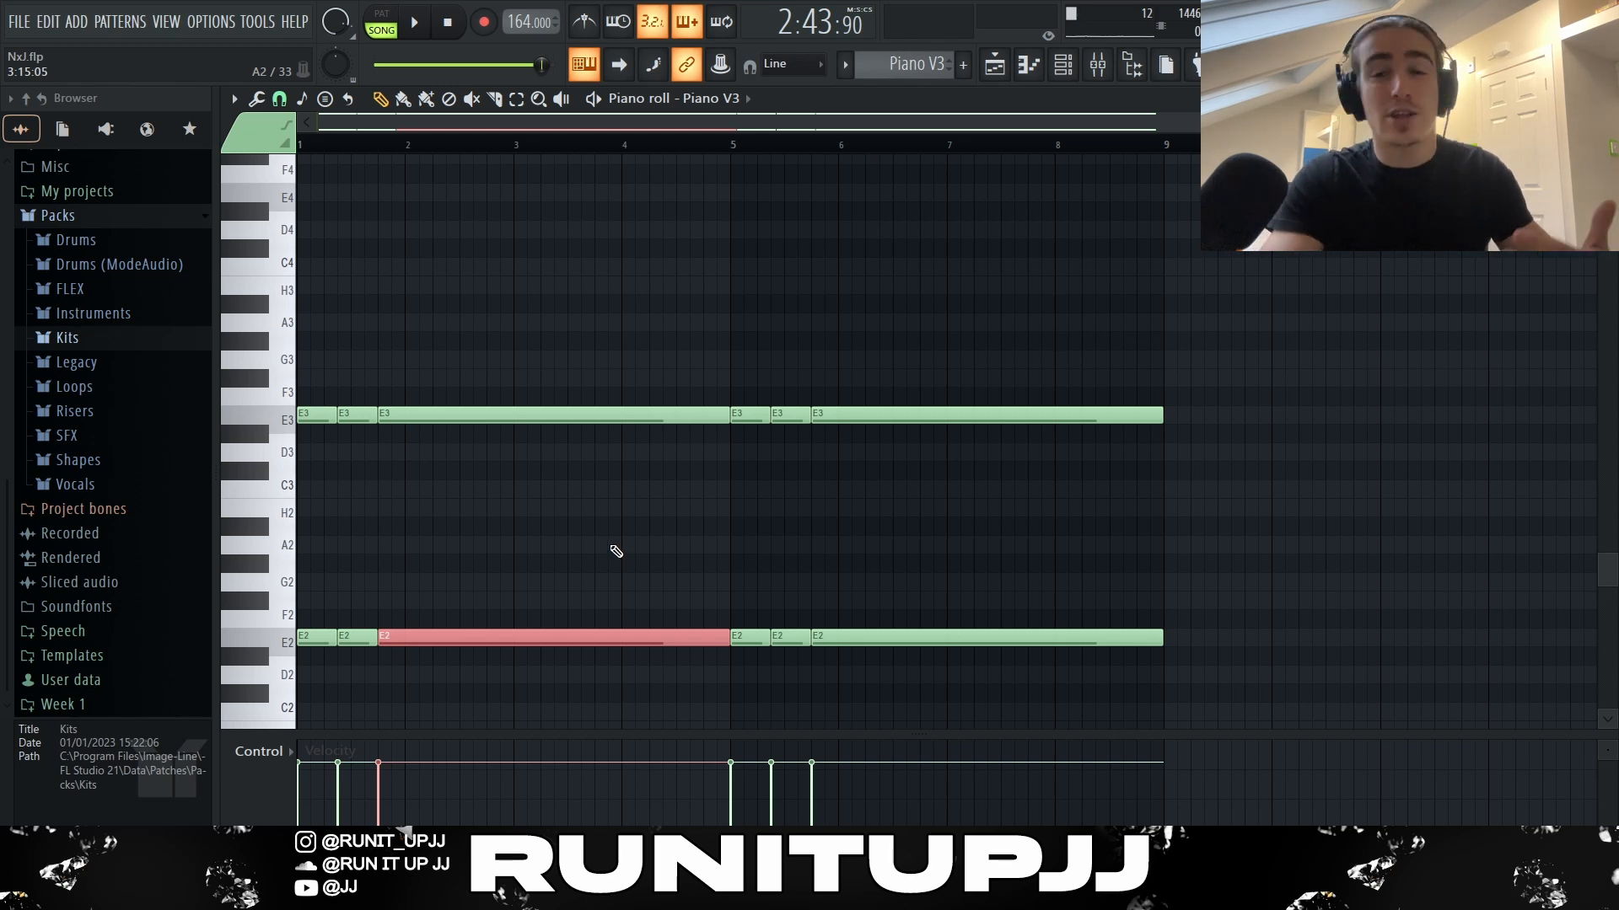
left_click_drag(705, 666, 304, 594)
left_click_drag(732, 478, 191, 371)
left_click(1287, 324)
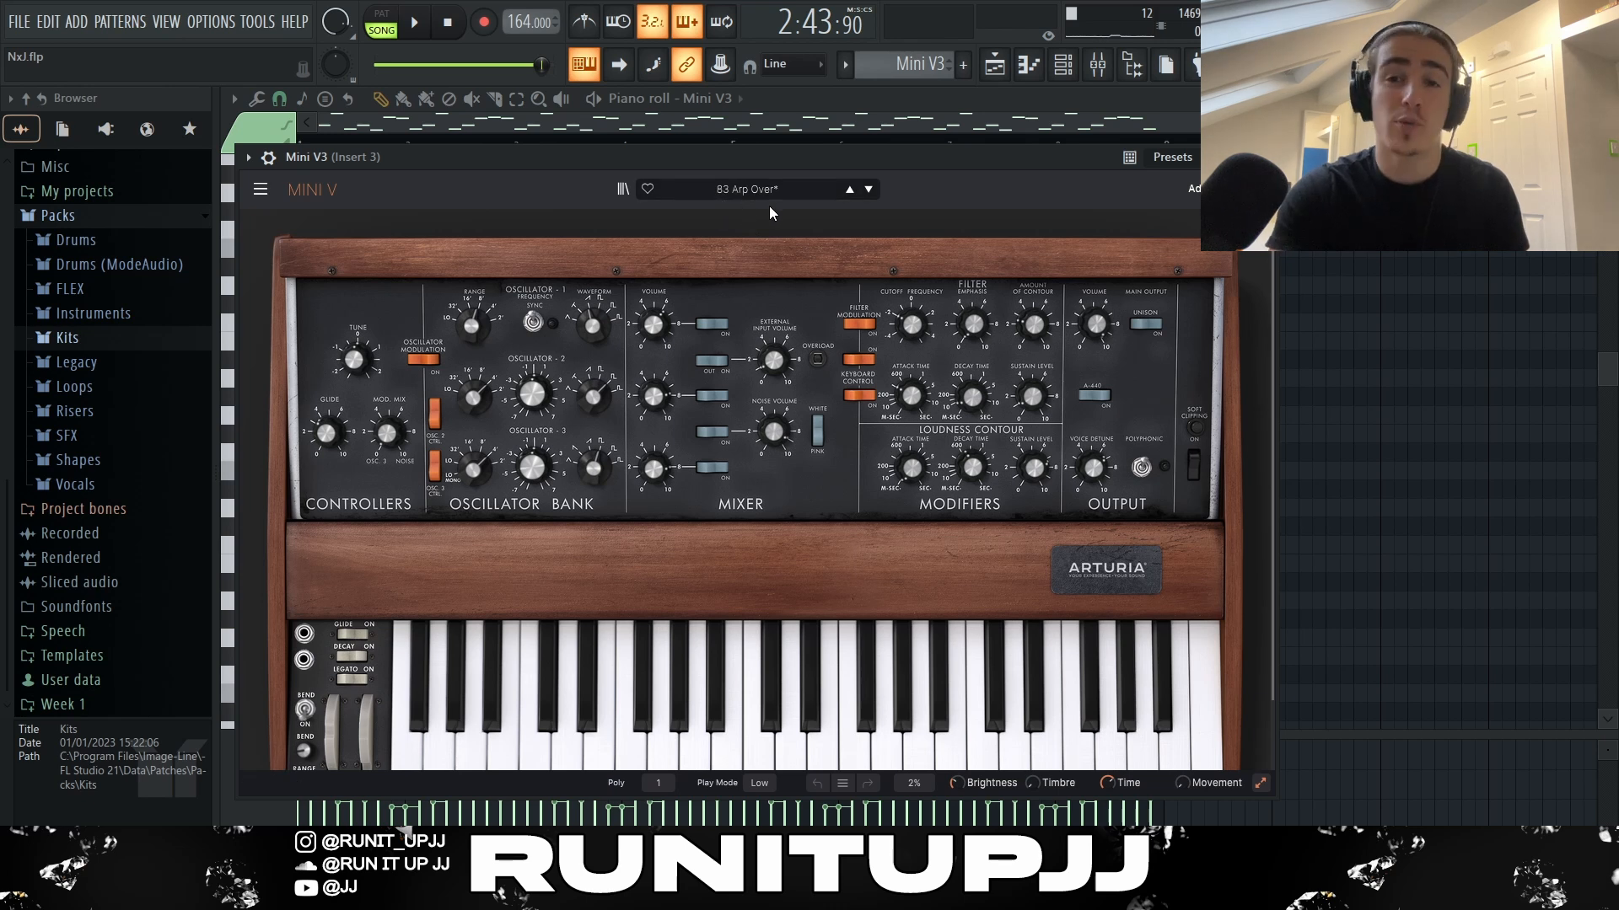
Step: Close the Mini V3 synth window and examine its arpeggio by highlighting the E7, C and H, and E6 notes
left_click(1357, 405)
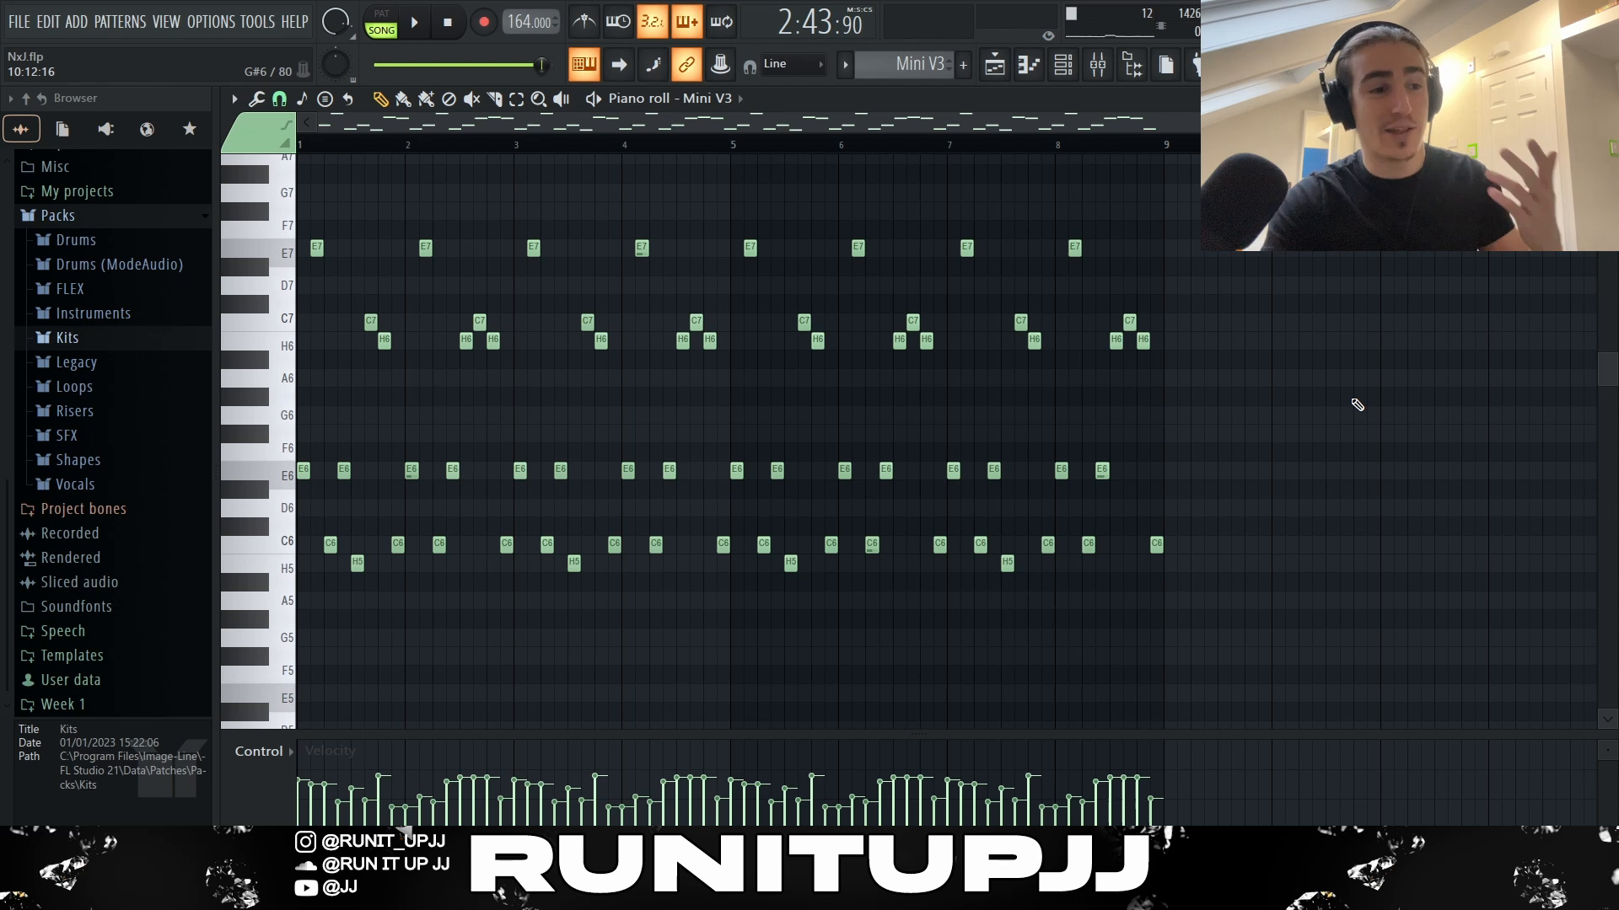
left_click_drag(1282, 258, 4, 167)
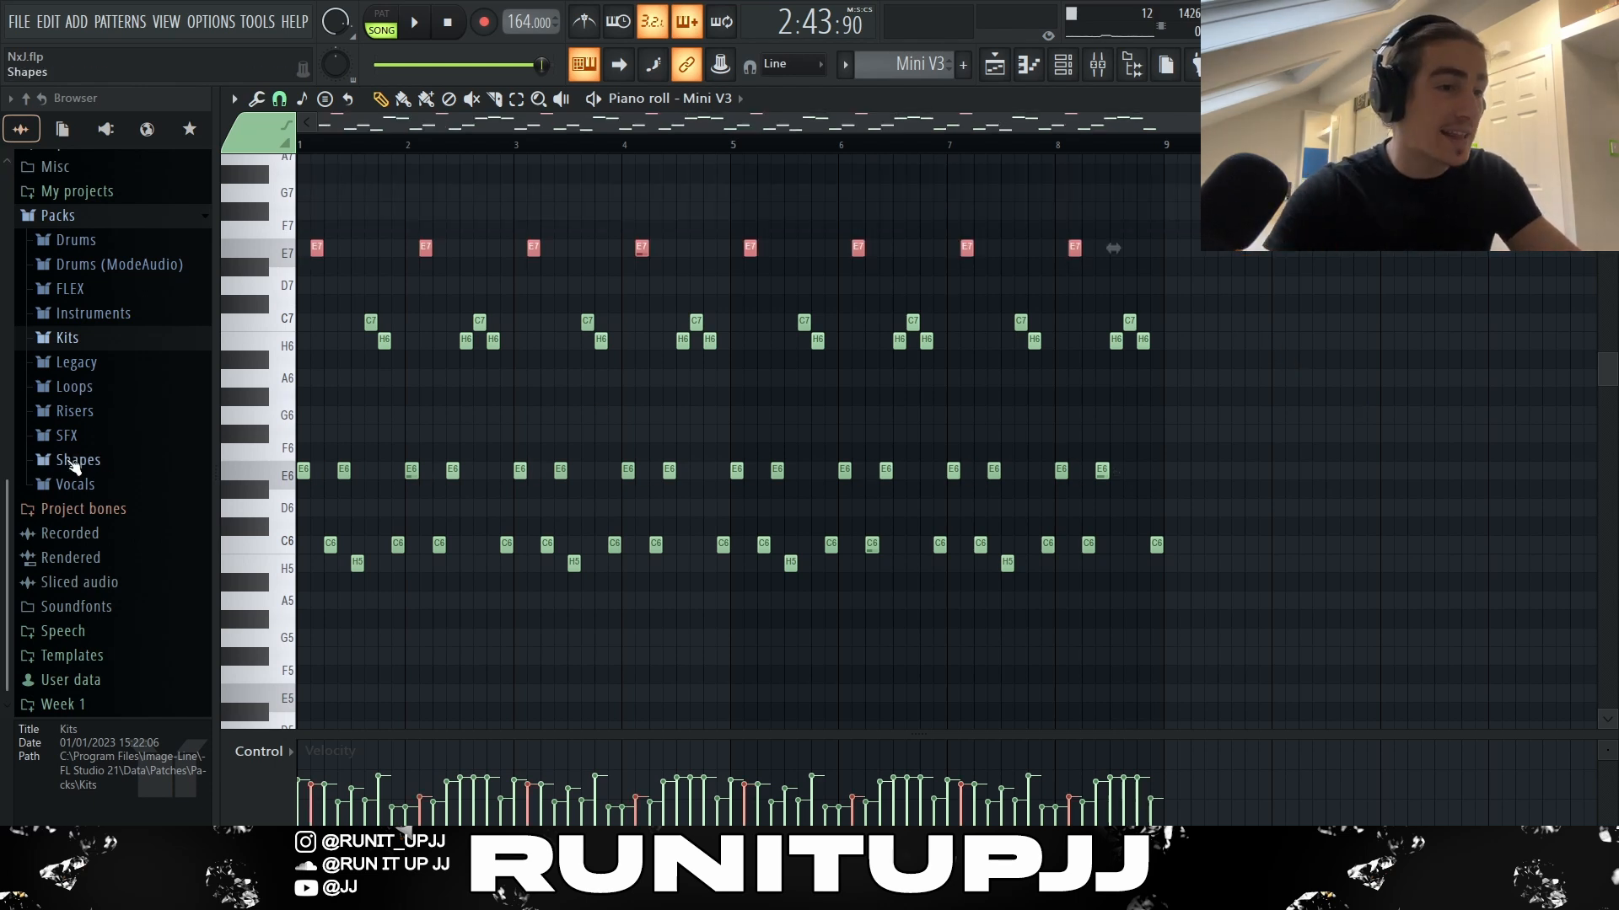
left_click_drag(323, 538, 1200, 646)
left_click_drag(1194, 368, 297, 279)
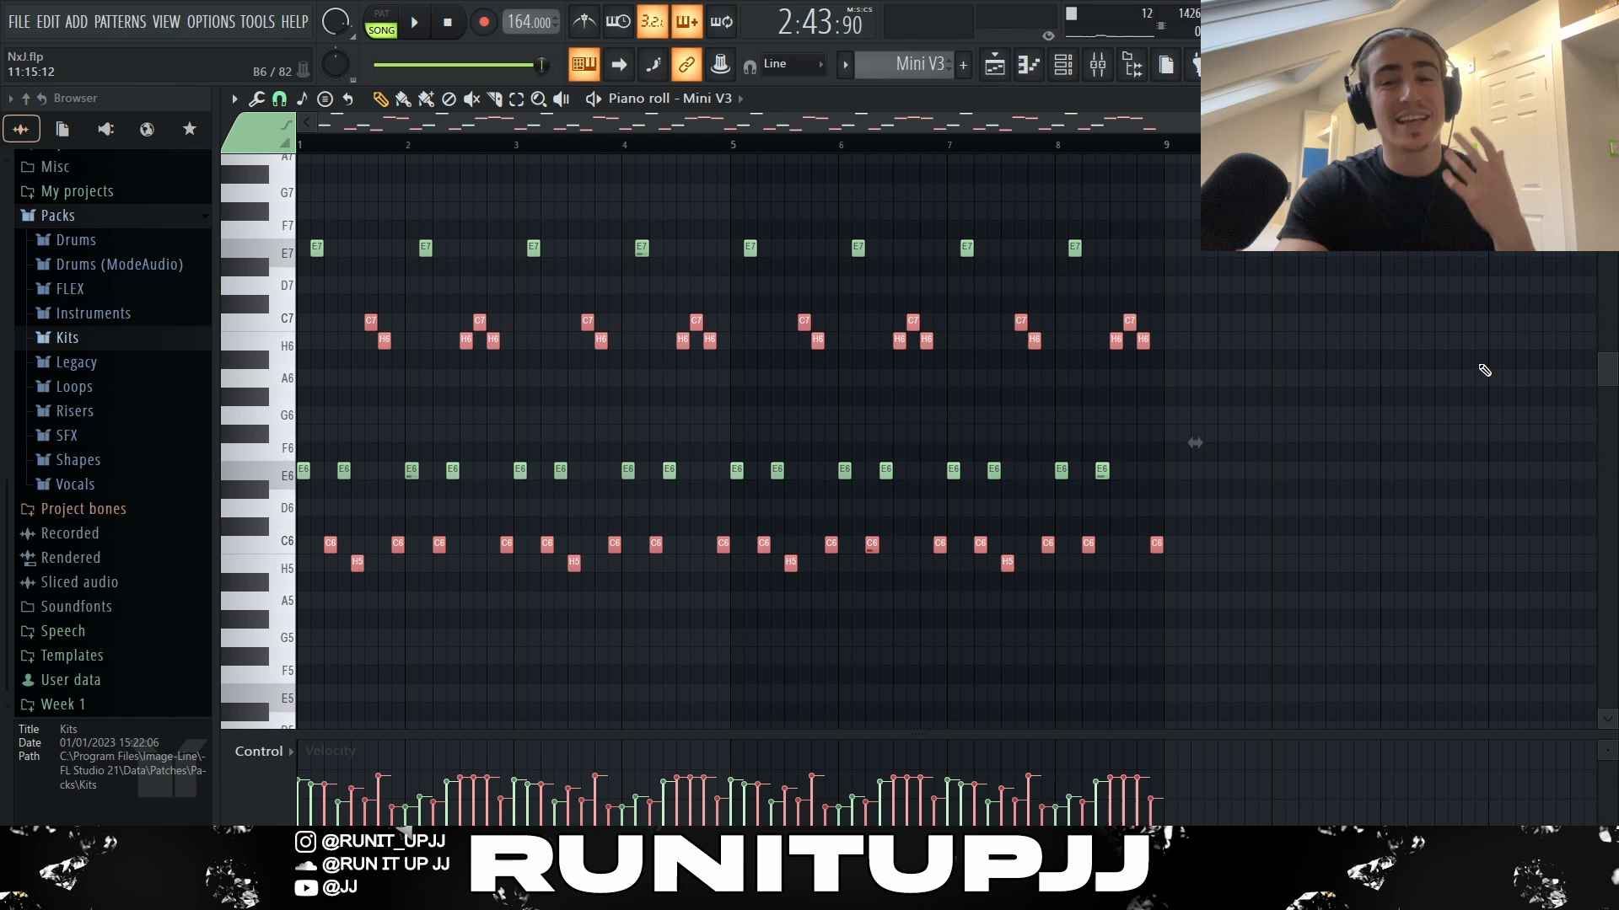
left_click_drag(1239, 497, 297, 462)
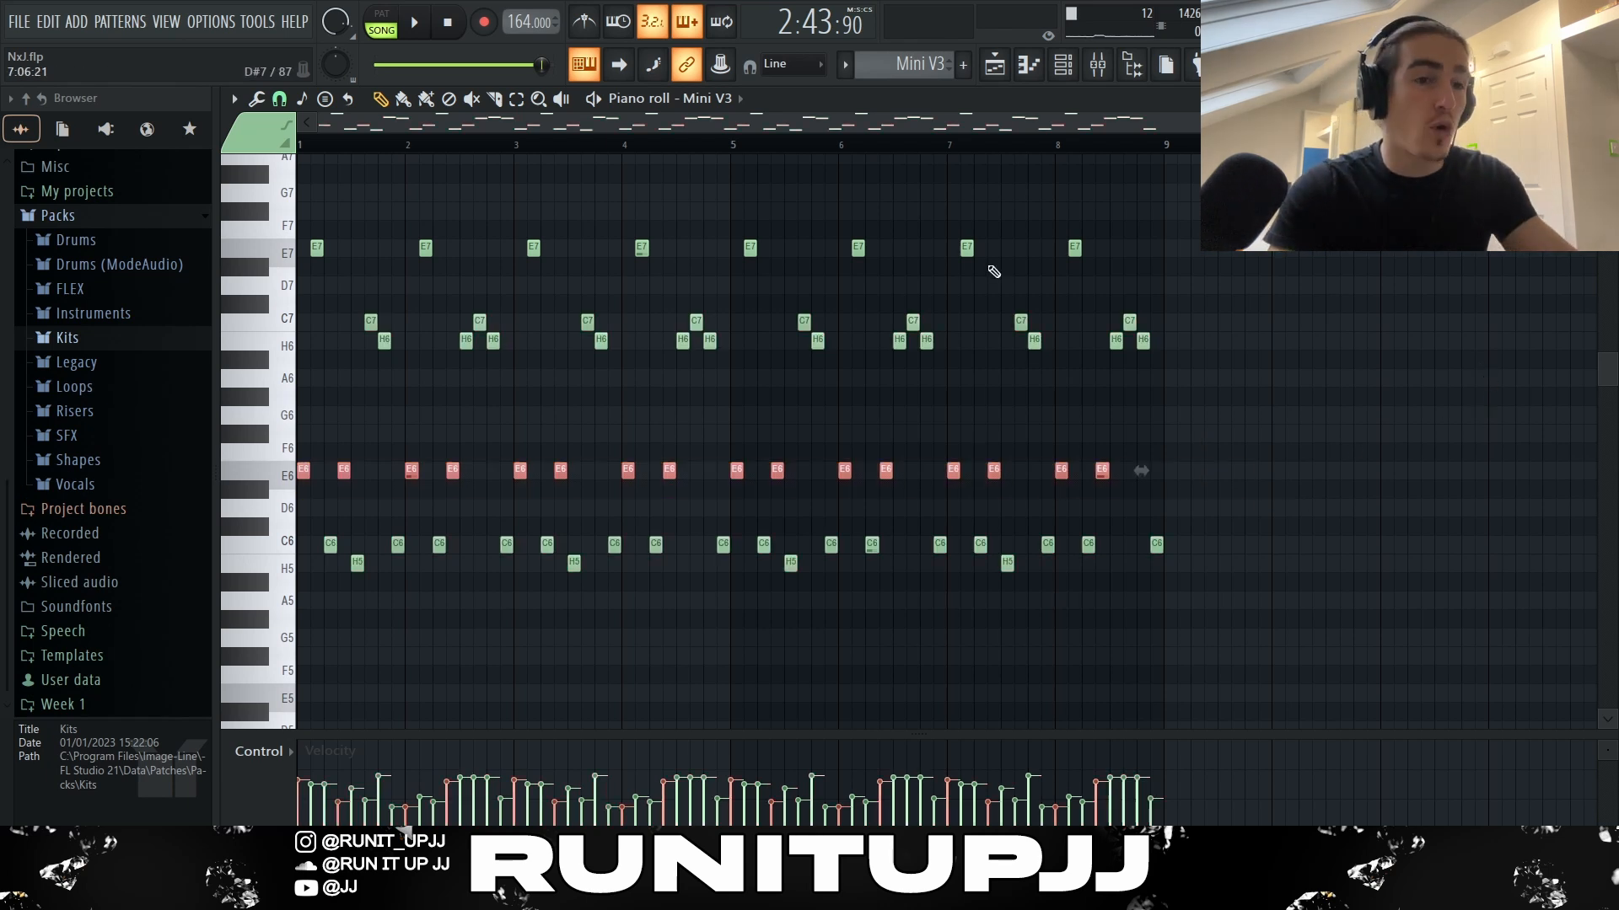
left_click_drag(1206, 258, 297, 204)
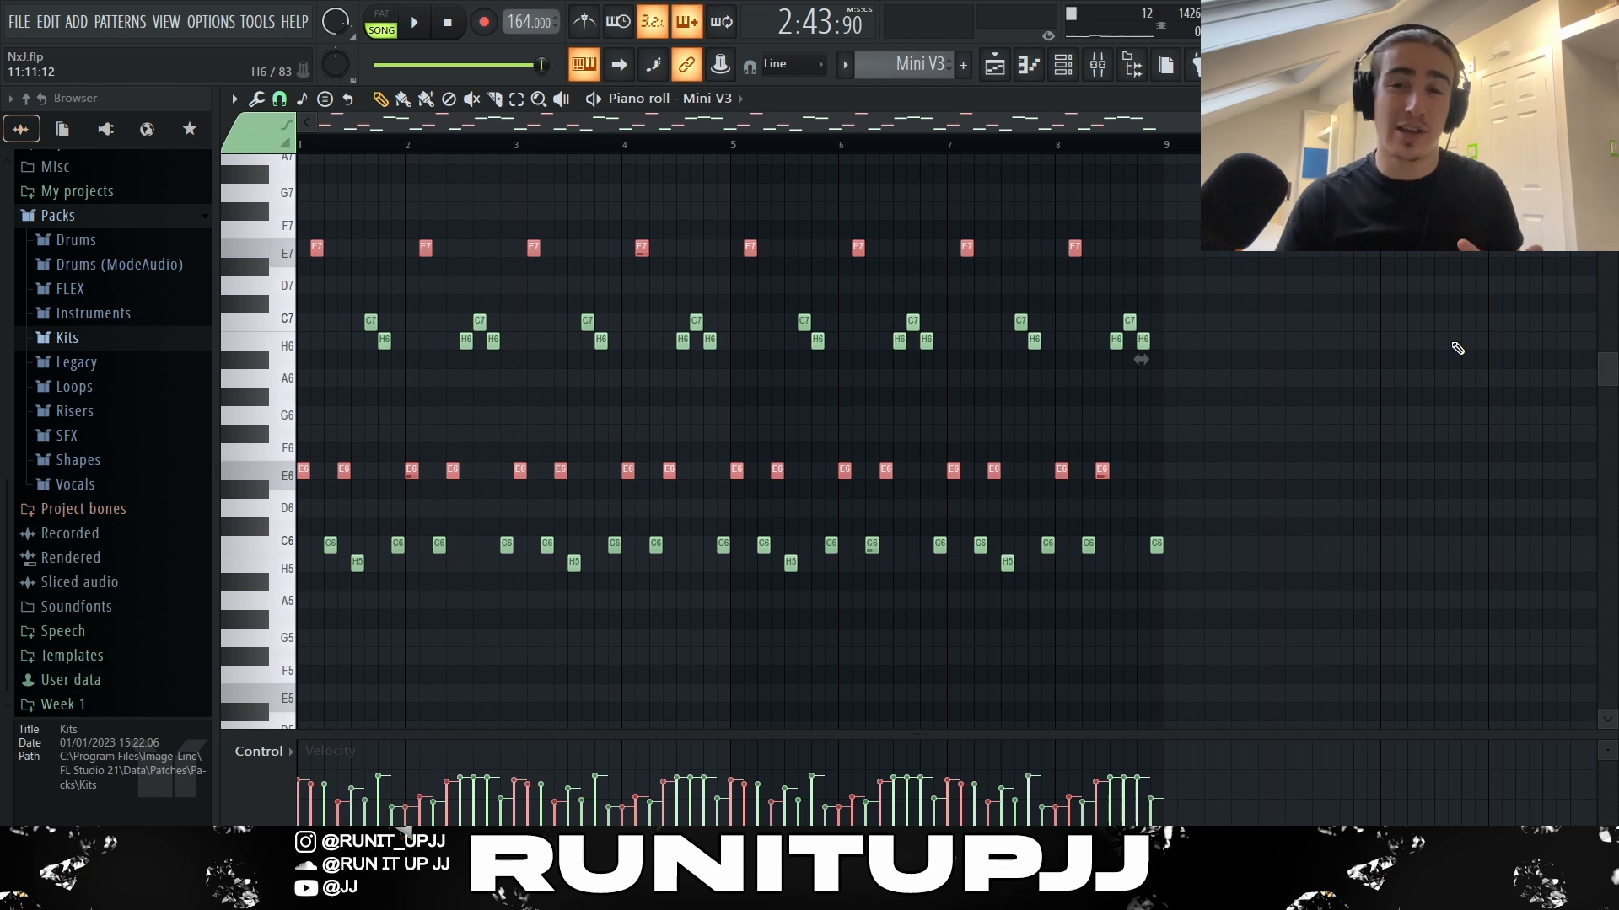
Step: Randomize the velocity levels of the Mini V3 arpeggio notes
key("alt+r")
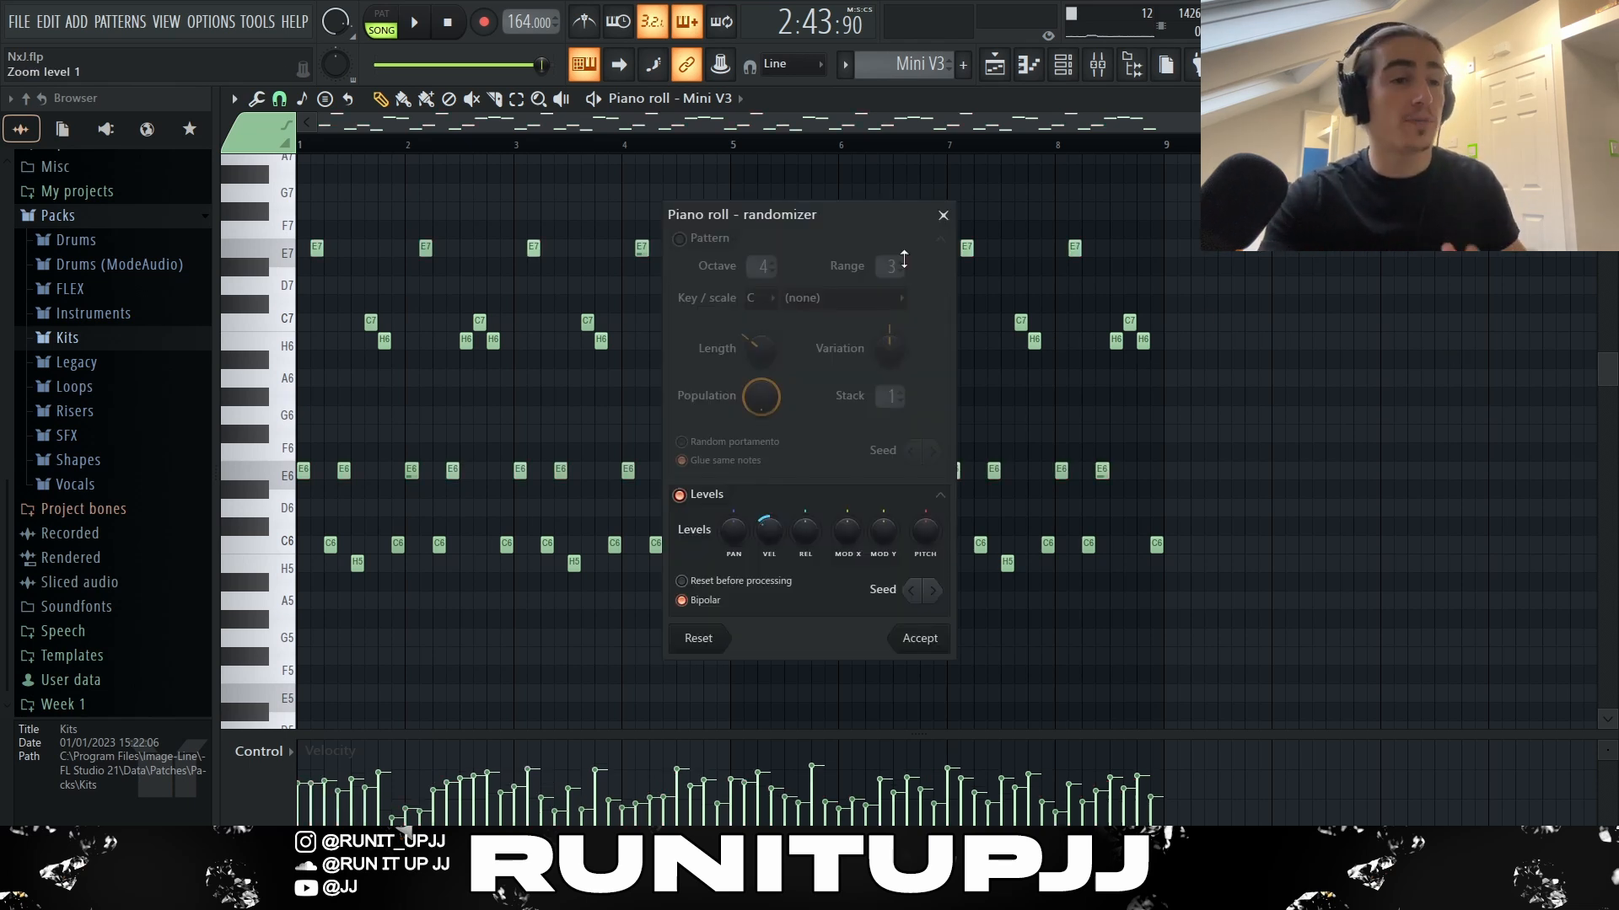
left_click_drag(768, 530, 769, 541)
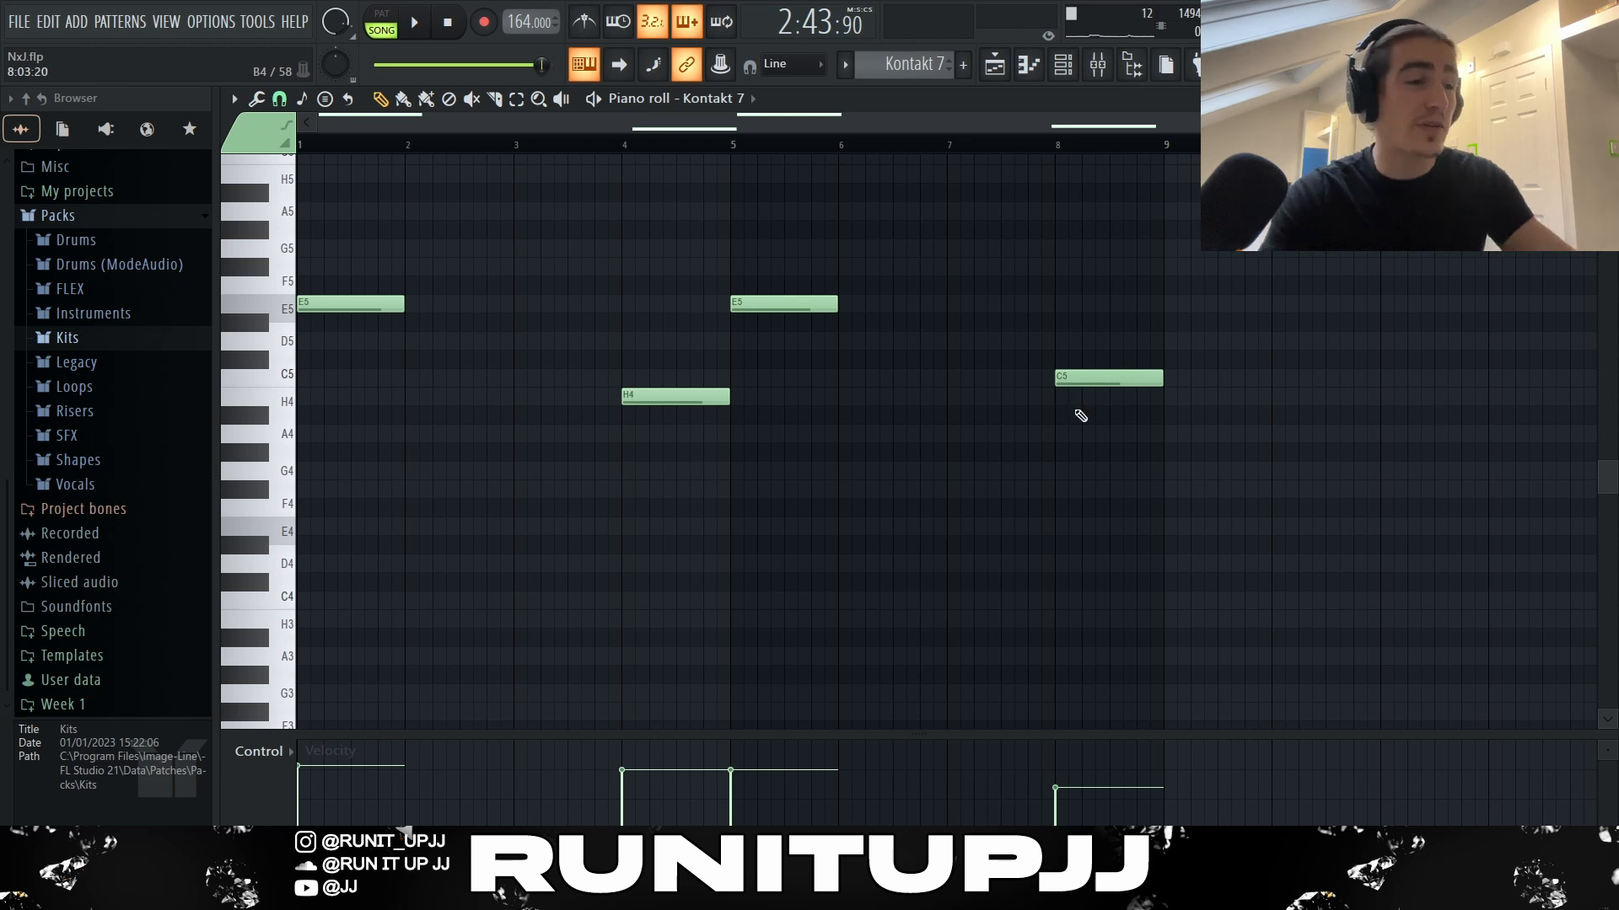
Step: Highlight the bar 1 E5, bar 4 H4 and bar 8 C5 notes of the Kontakt 7 melody one after another
left_click_drag(402, 372, 277, 230)
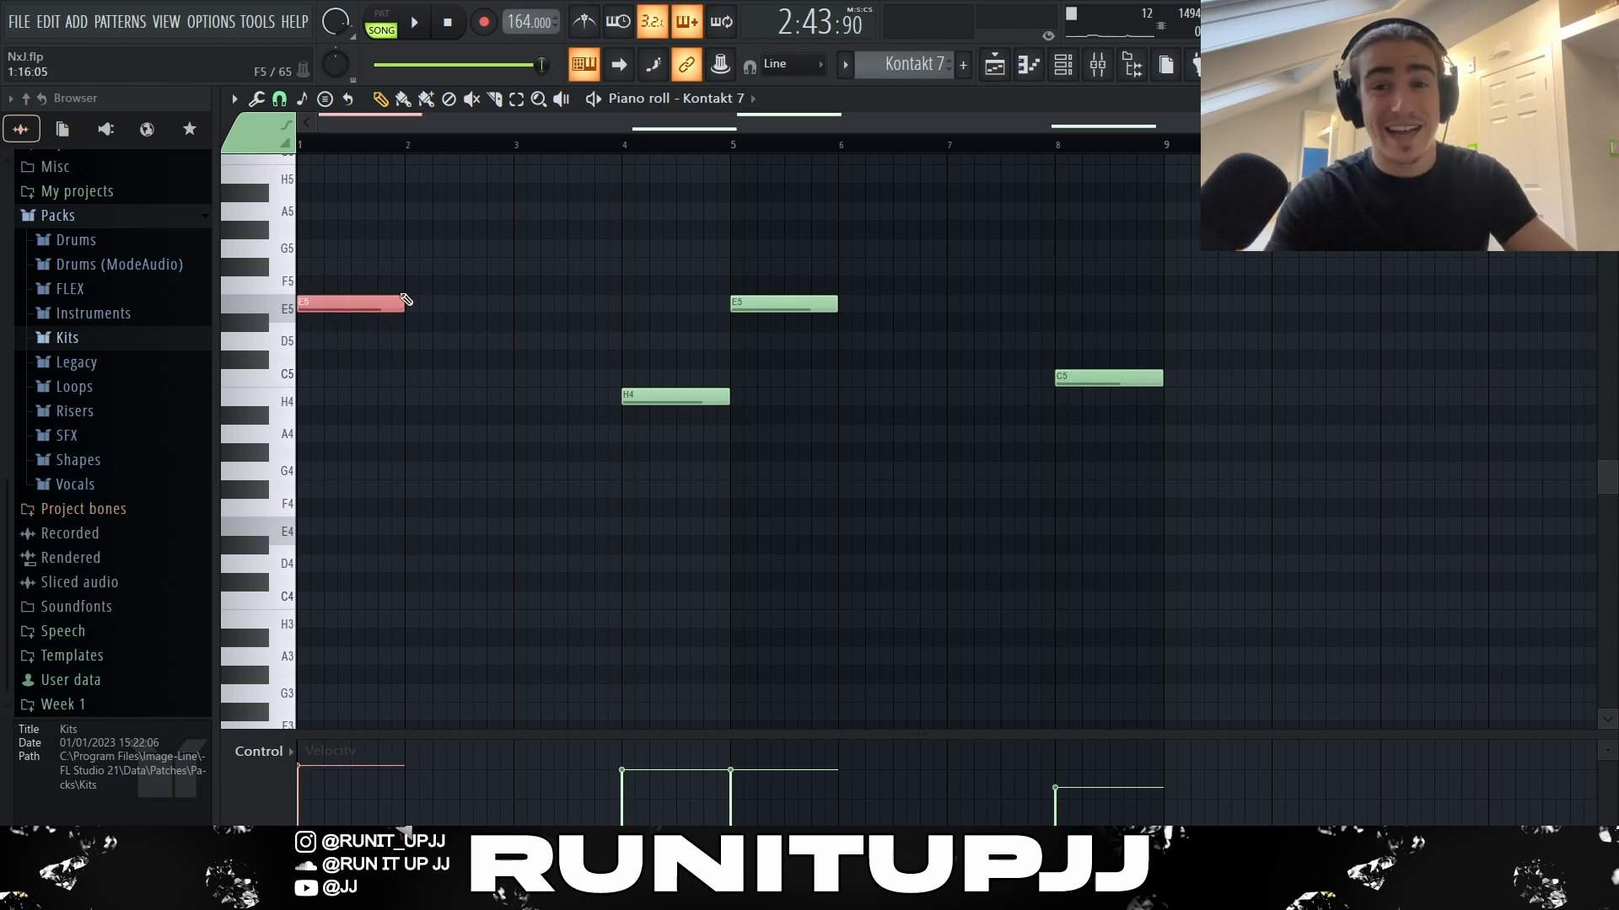
left_click(623, 396)
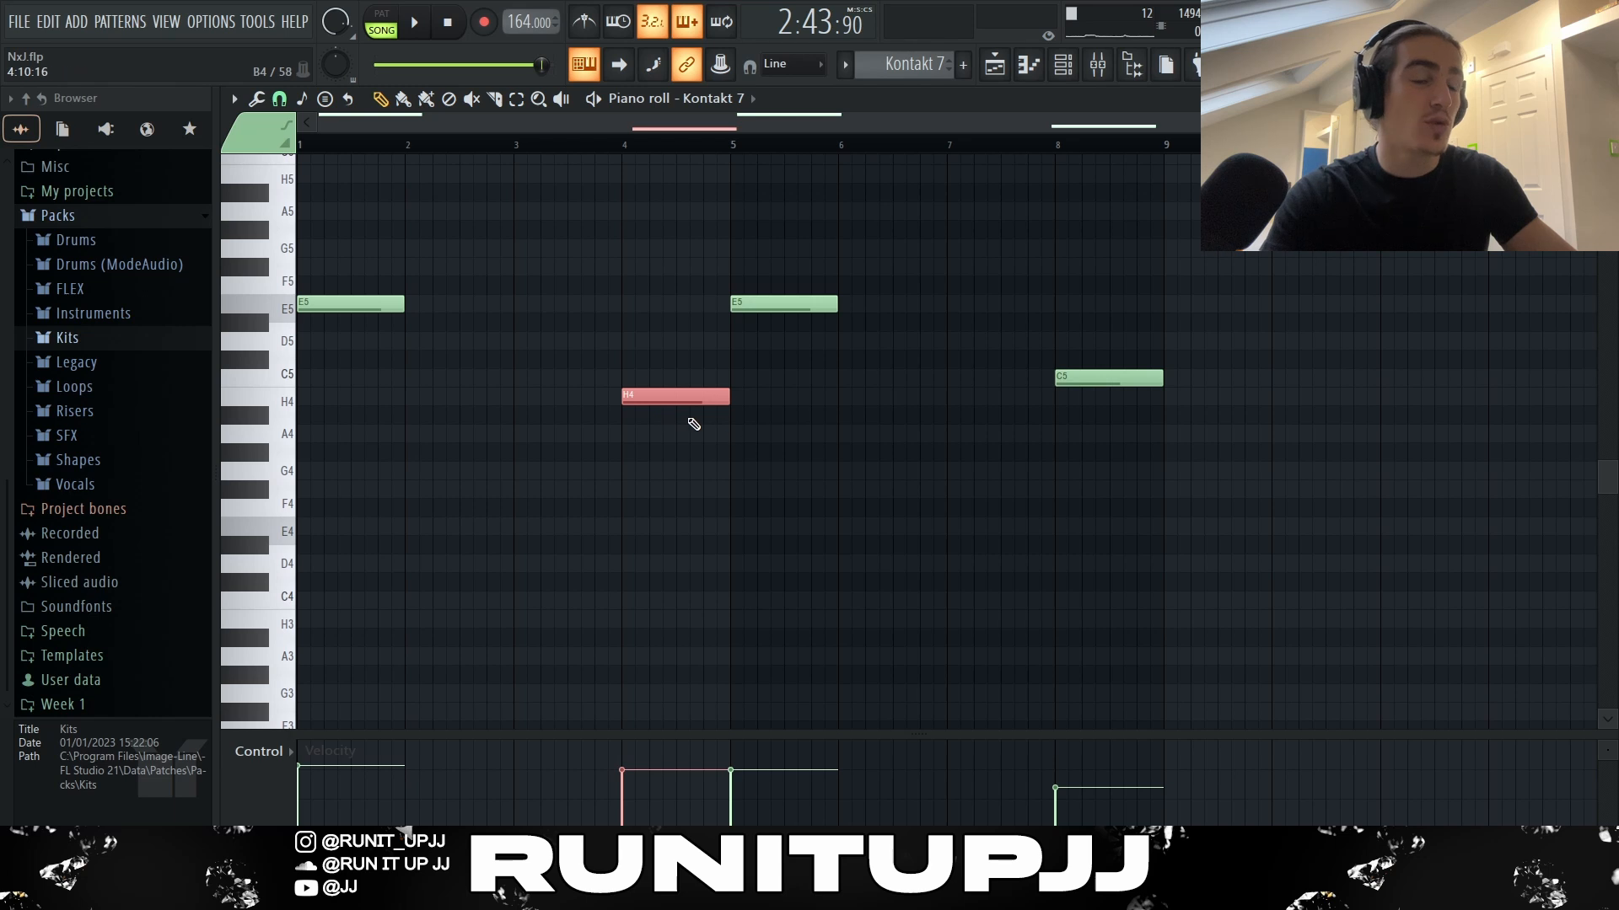
left_click(1088, 378)
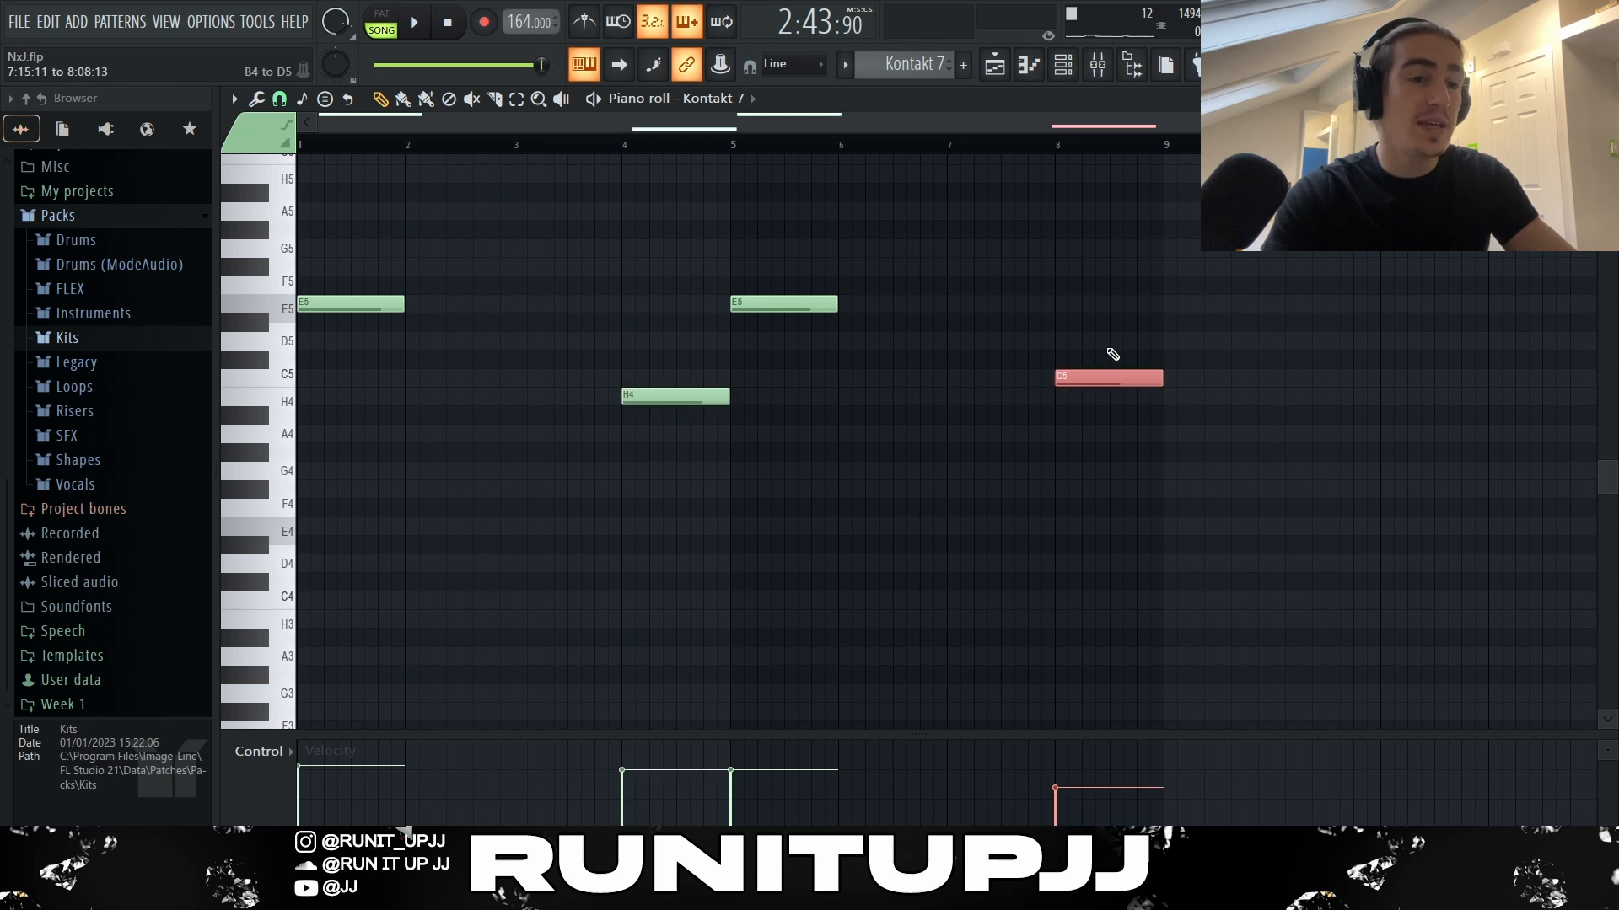
left_click(1340, 394, "ctrl")
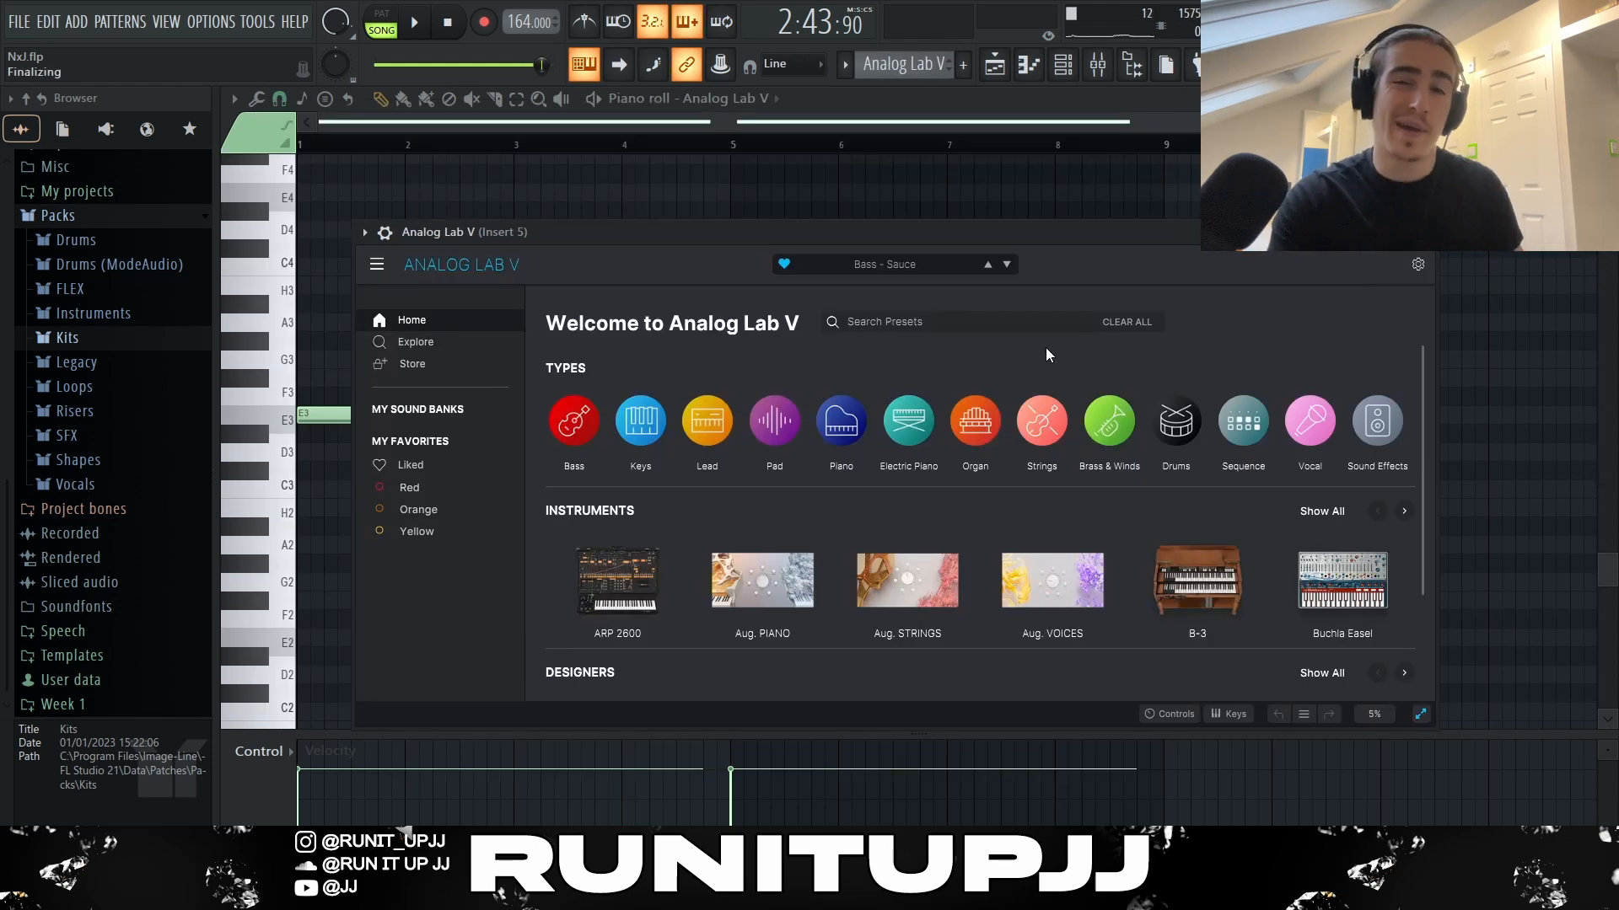
Step: Close the Analog Lab V window and examine the gaps at the ends of its two long E3 notes
left_click(1423, 232)
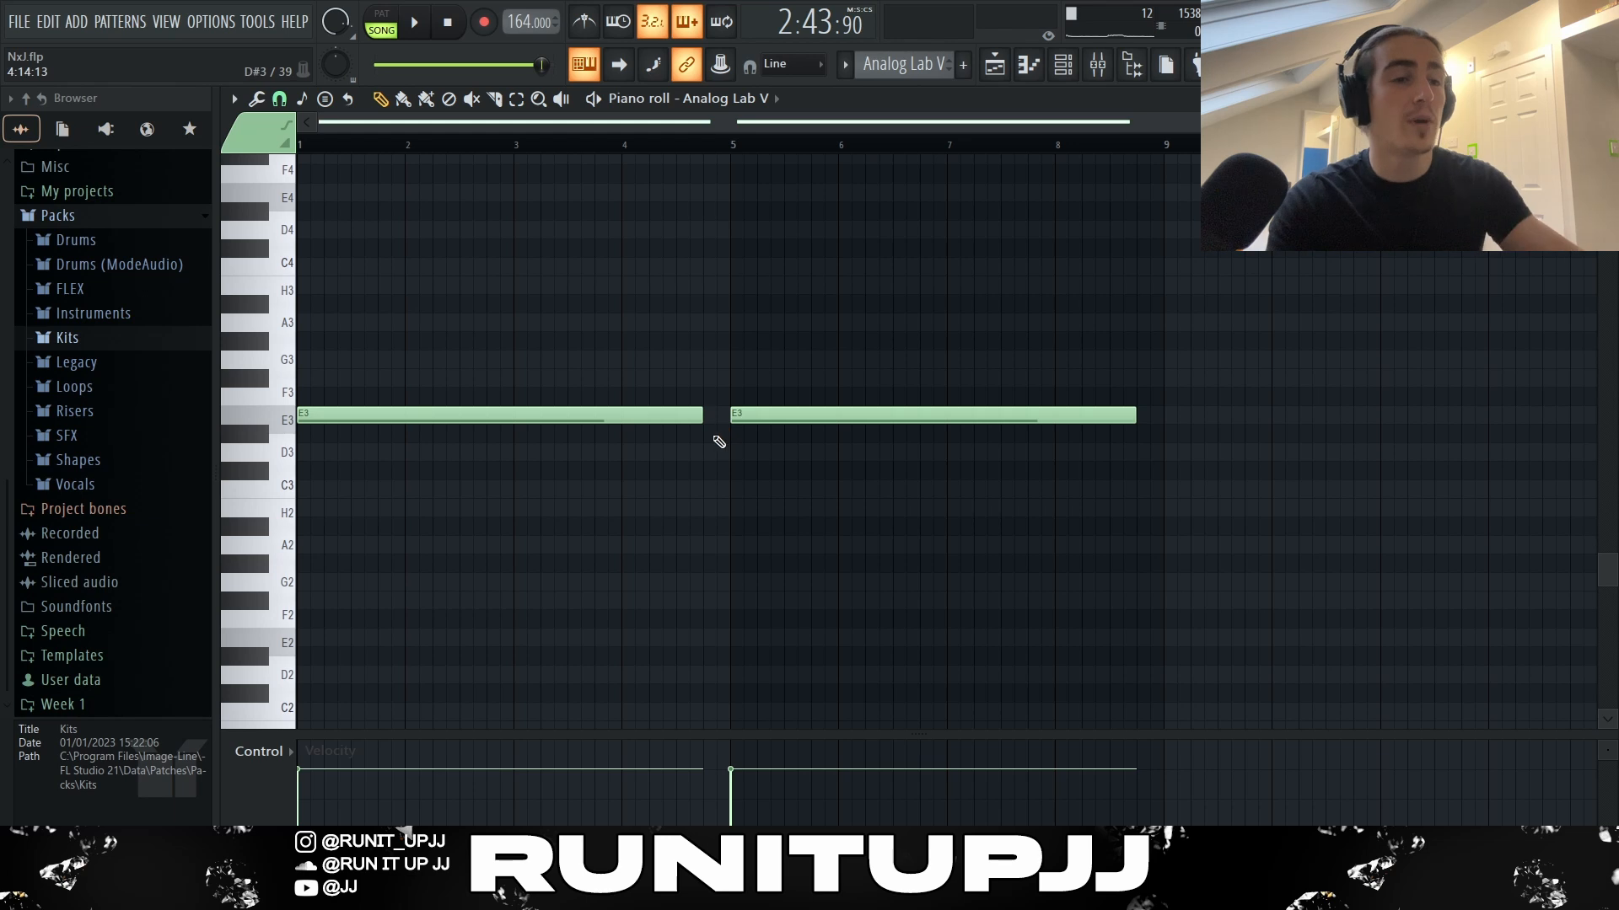
left_click_drag(704, 396, 723, 445)
left_click_drag(1134, 398, 1151, 430)
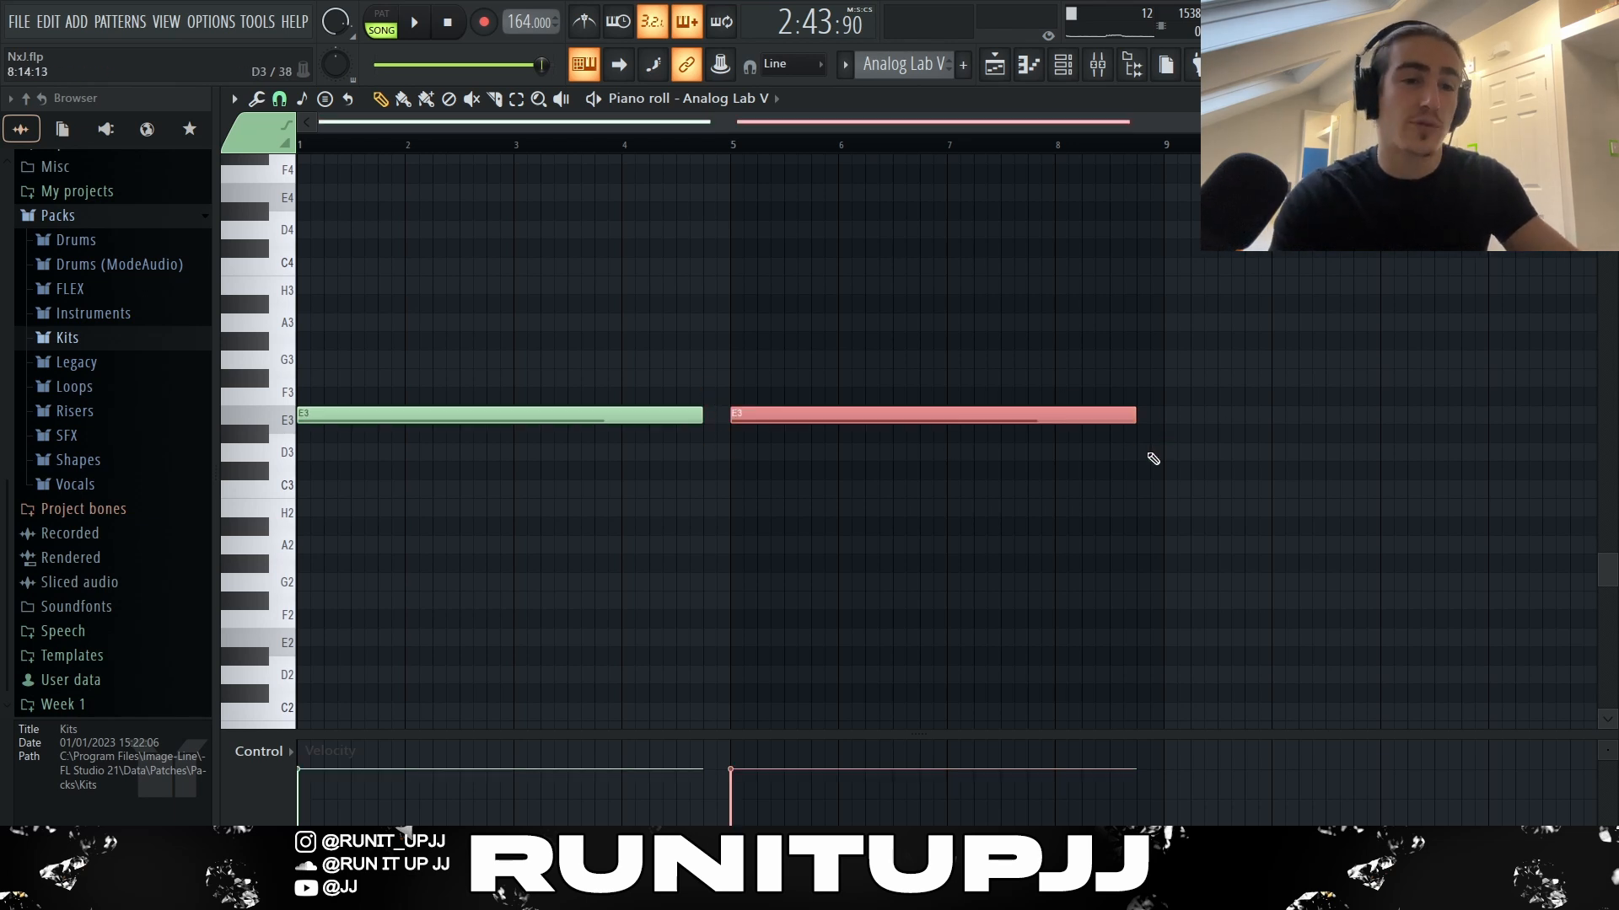
left_click(1163, 457)
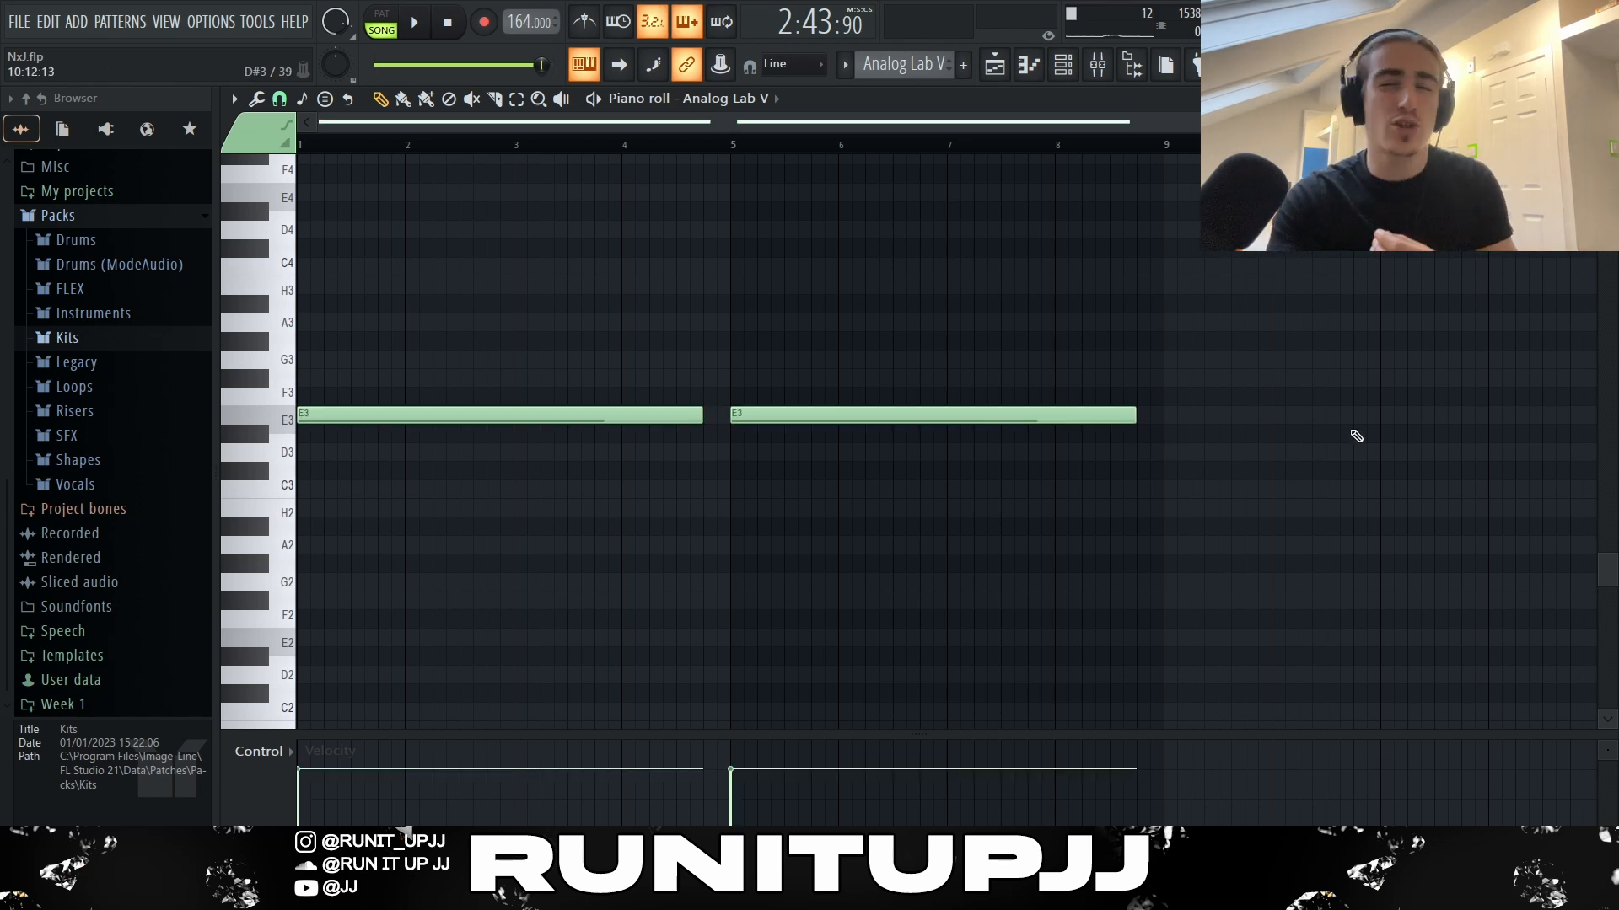
Step: View the playlist and look over the Luger Slap Clap pattern
key("F5")
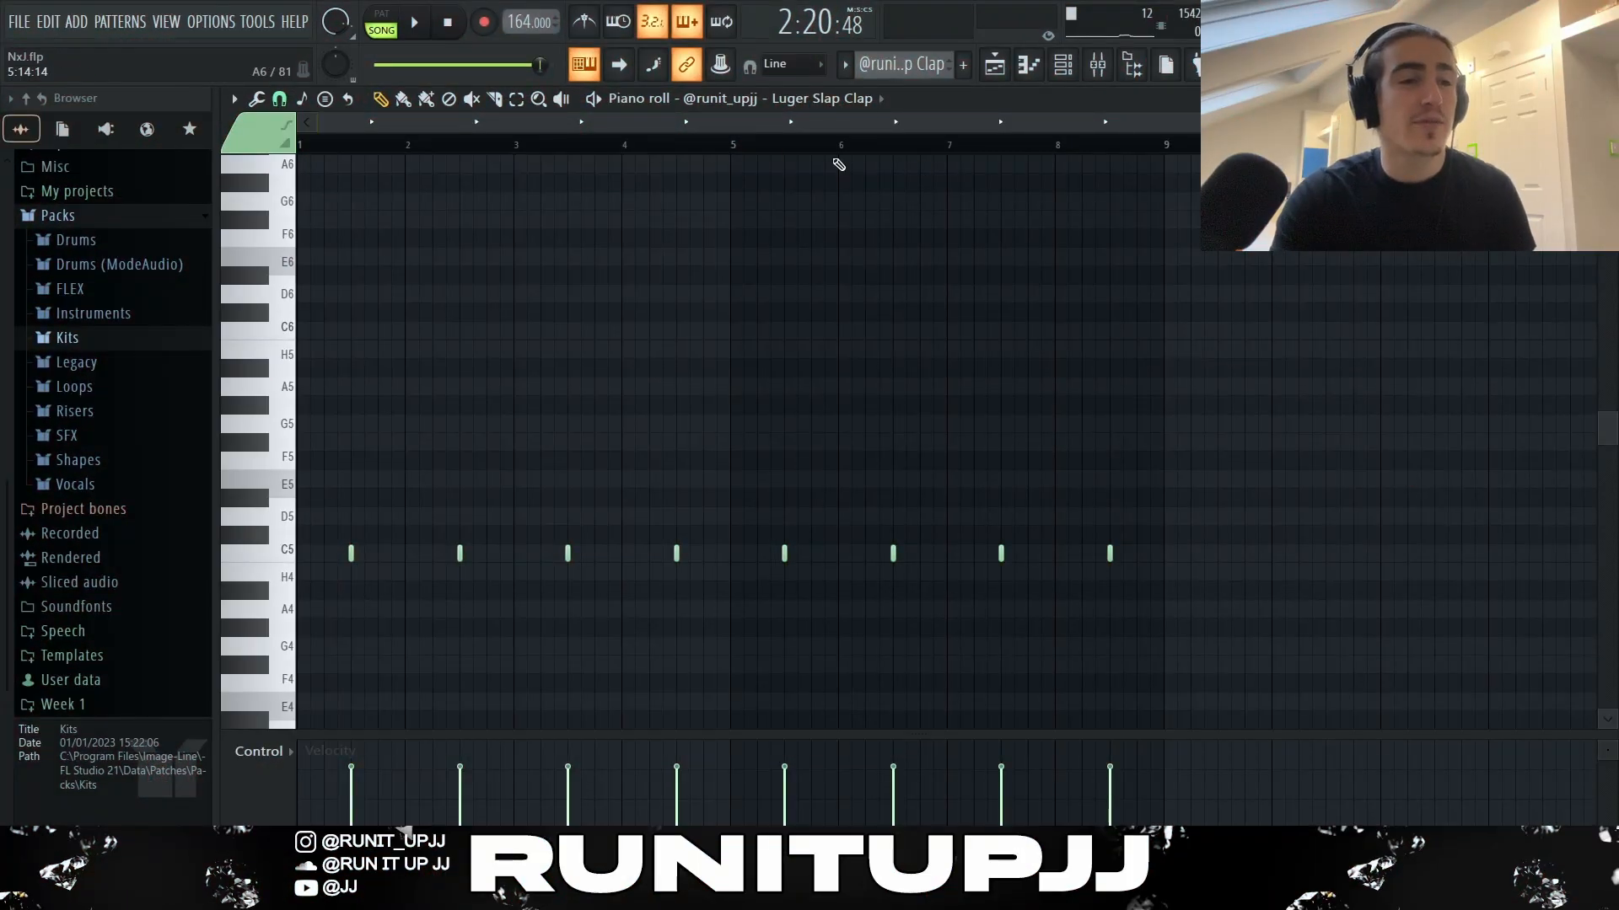
scroll(758, 283, "down", 3)
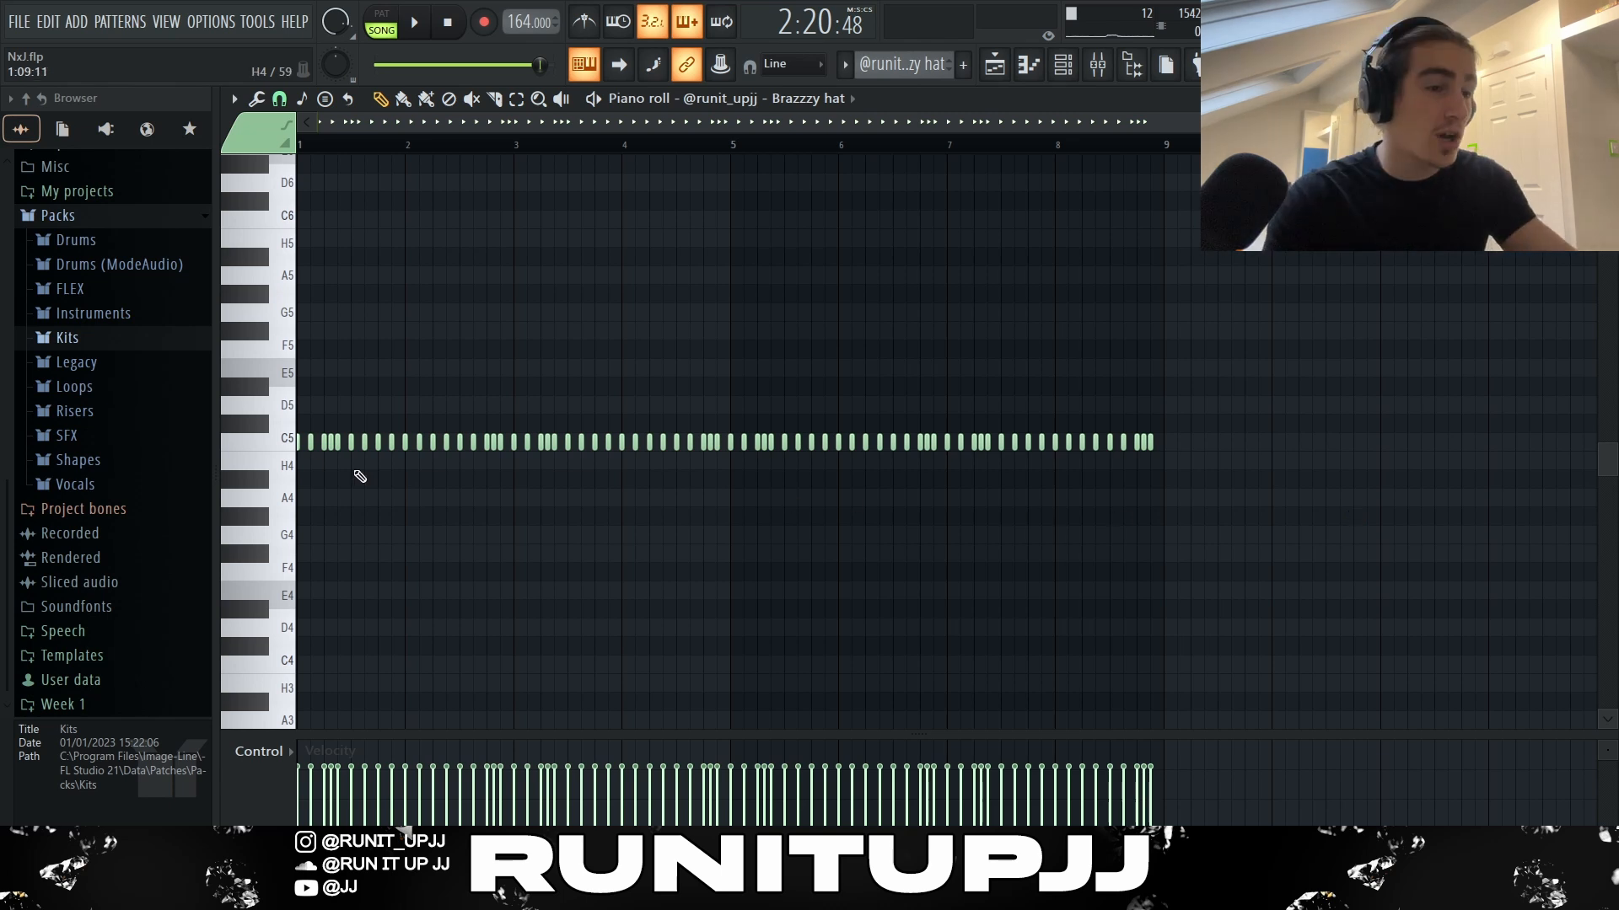
Step: Examine the Brazzzy hat pattern, highlighting the groups of three fast hits in bars 1 and 2 and marking the first two bars
left_click_drag(291, 441, 1189, 469)
left_click(1156, 513, "ctrl")
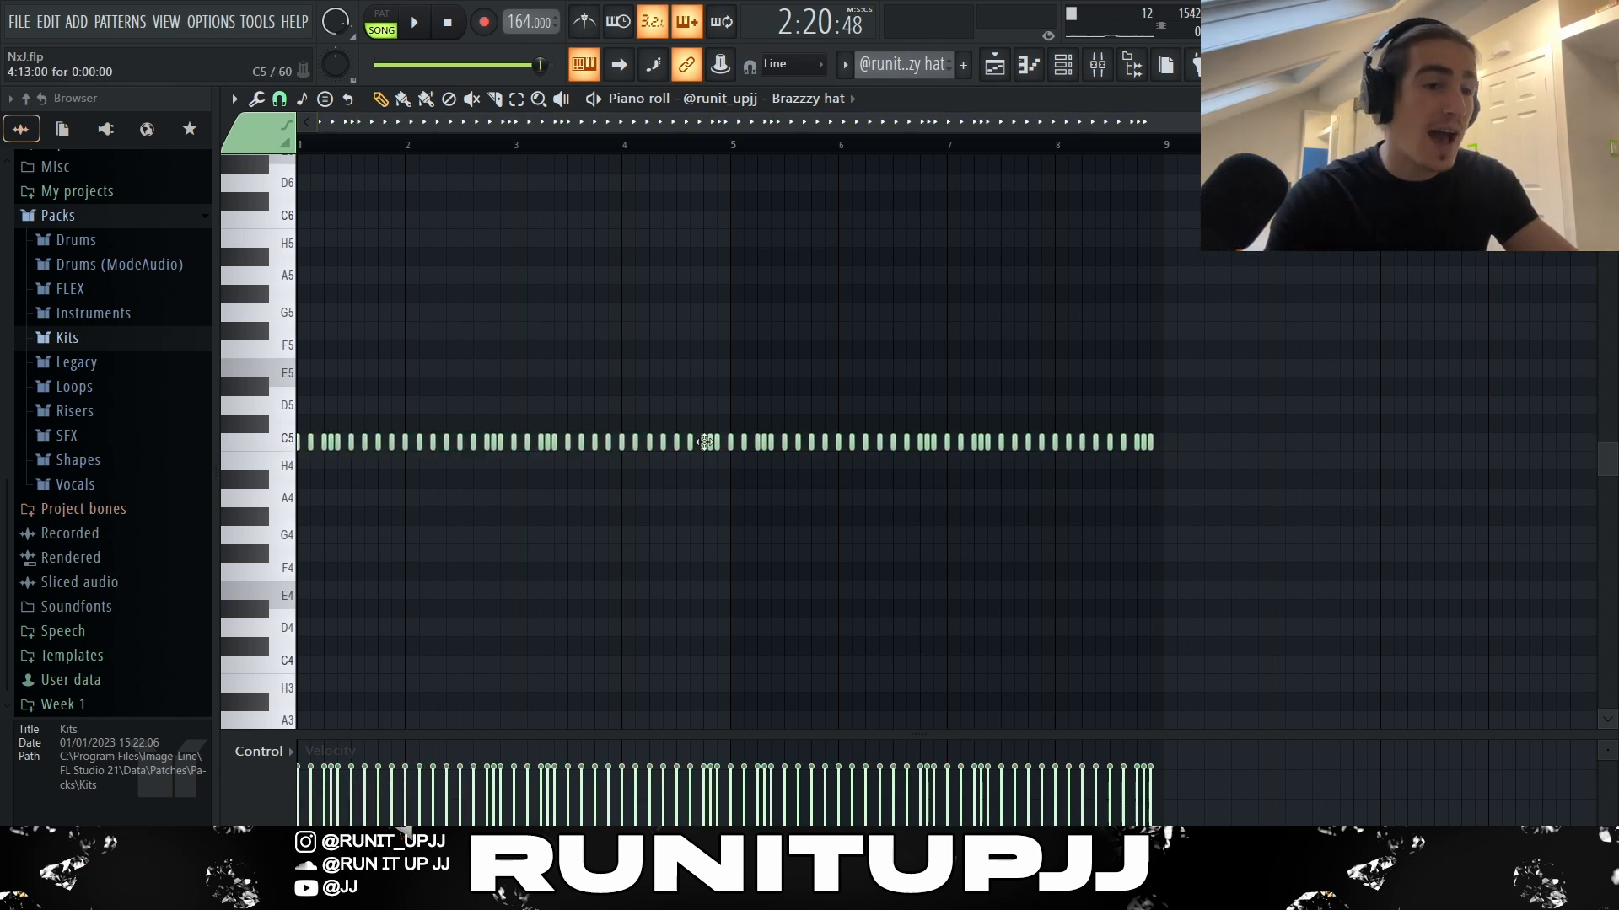
scroll(292, 471, "up", 3)
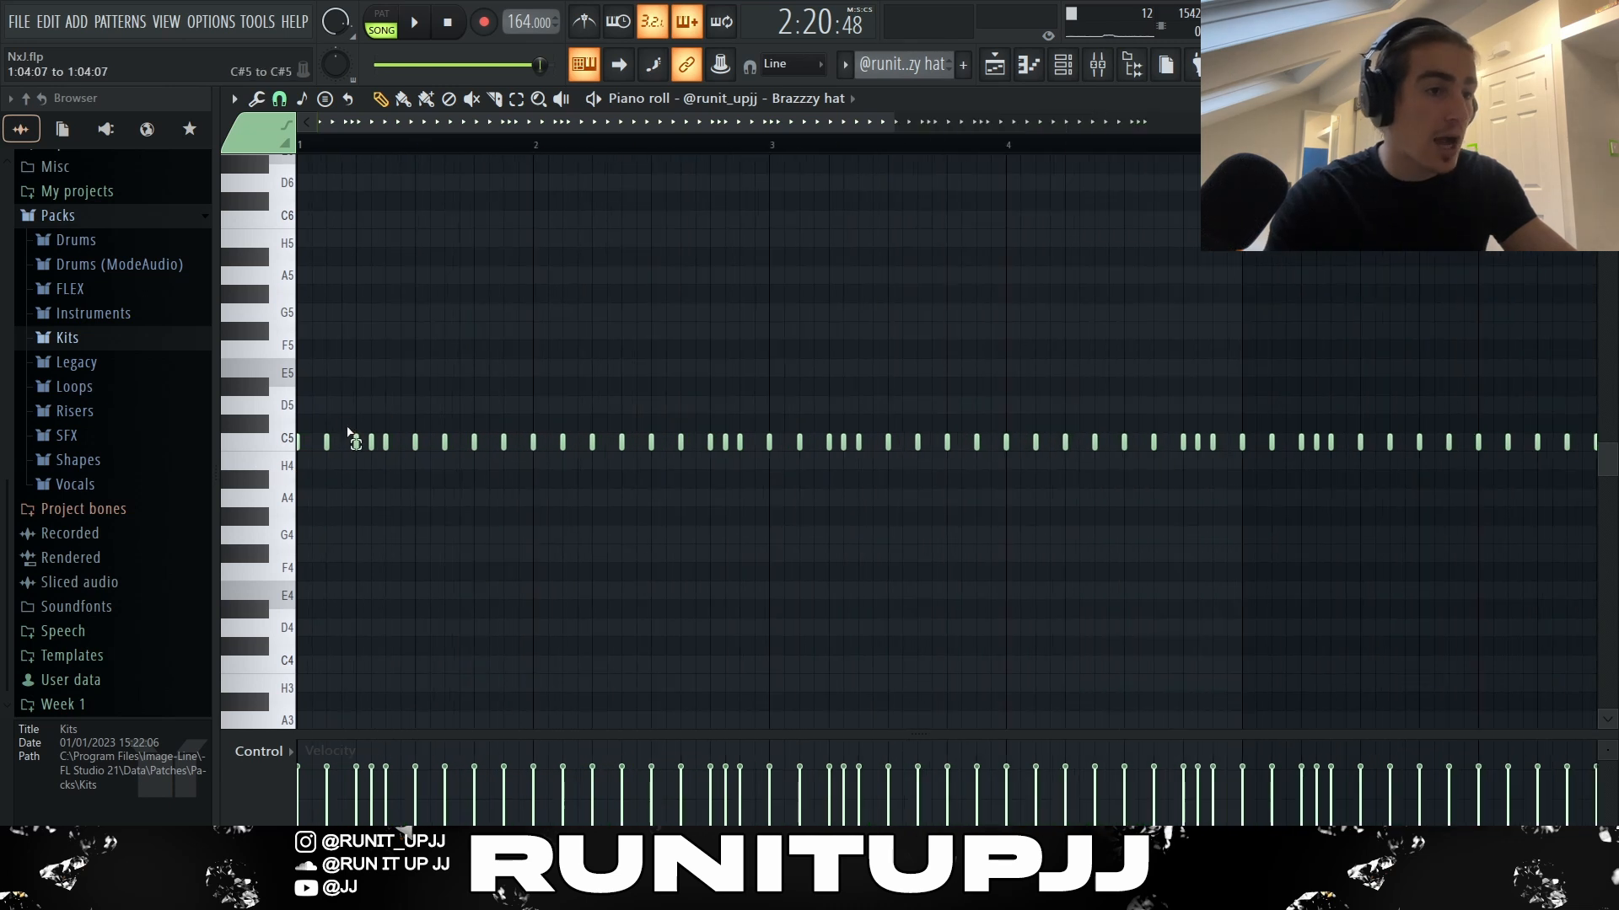
left_click_drag(346, 421, 405, 470)
left_click_drag(707, 430, 759, 472)
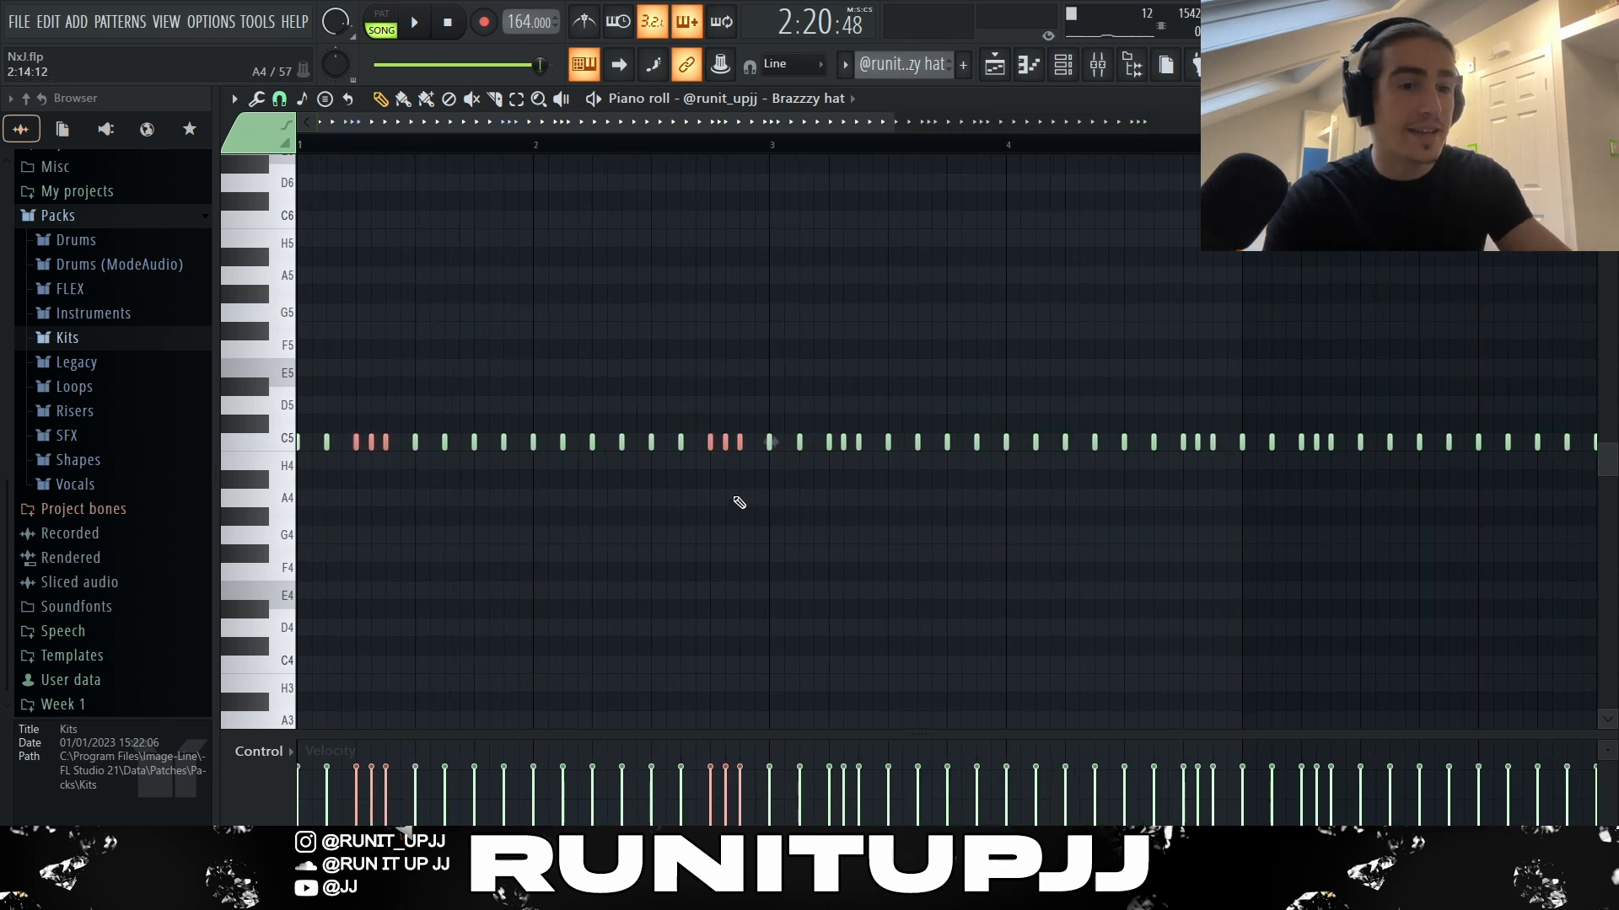
scroll(732, 145, "down", 3)
left_click_drag(516, 153, 299, 147)
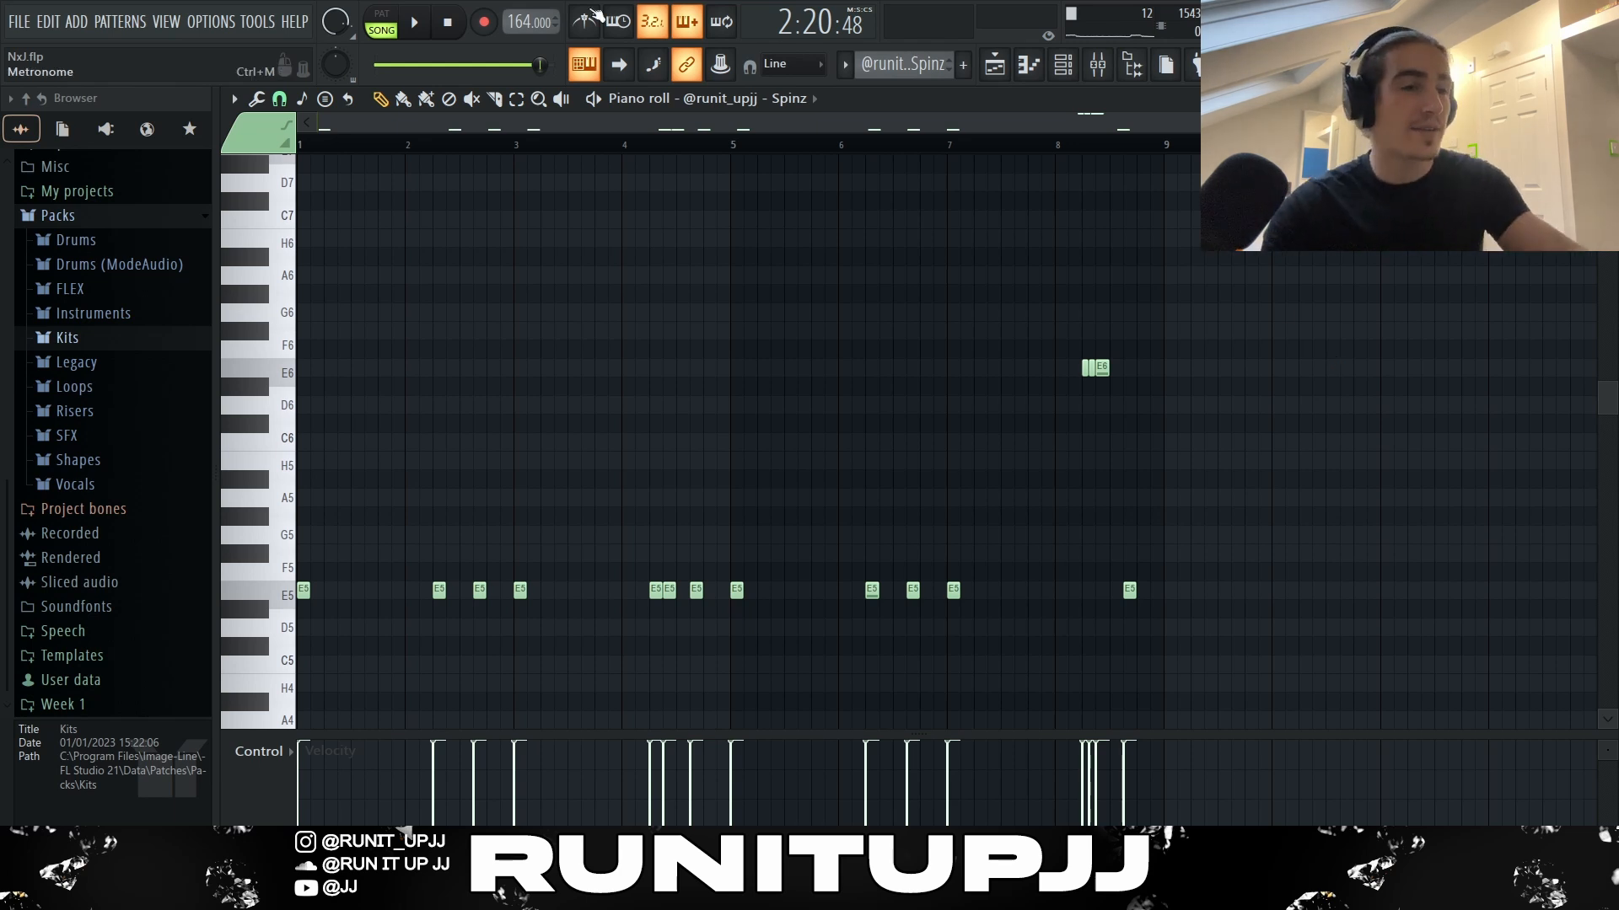
Step: Mark the first two bars of the Spinz pattern, clear the selection, and pick out the second E5 hit in bar 4
left_click_drag(520, 157, 298, 150)
key("ctrl+d")
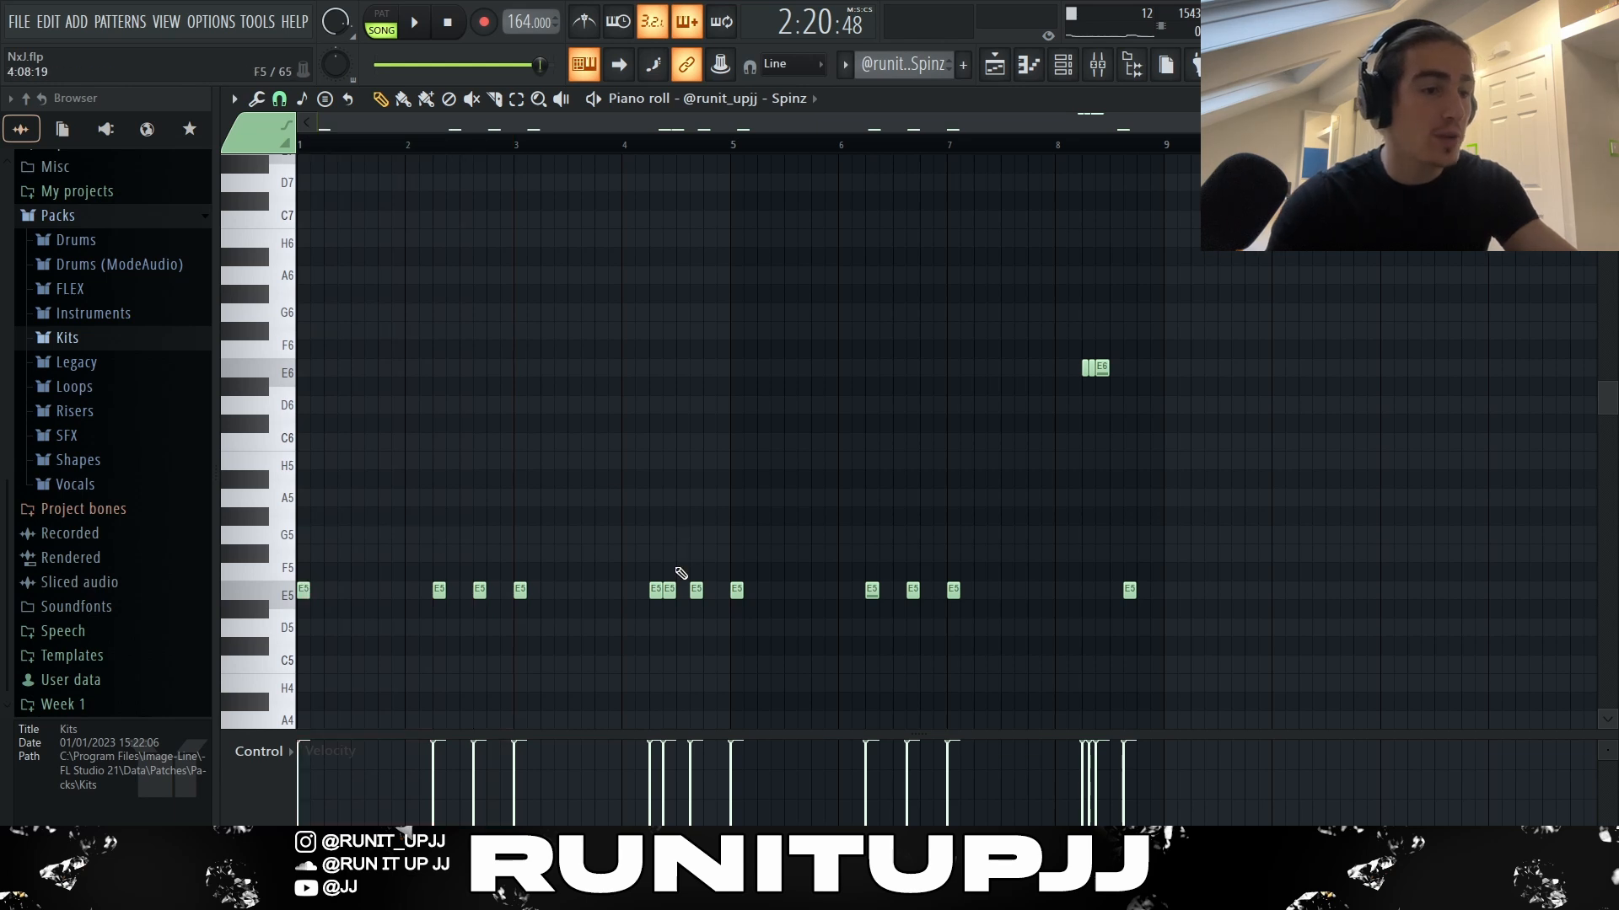
left_click(672, 590, "ctrl")
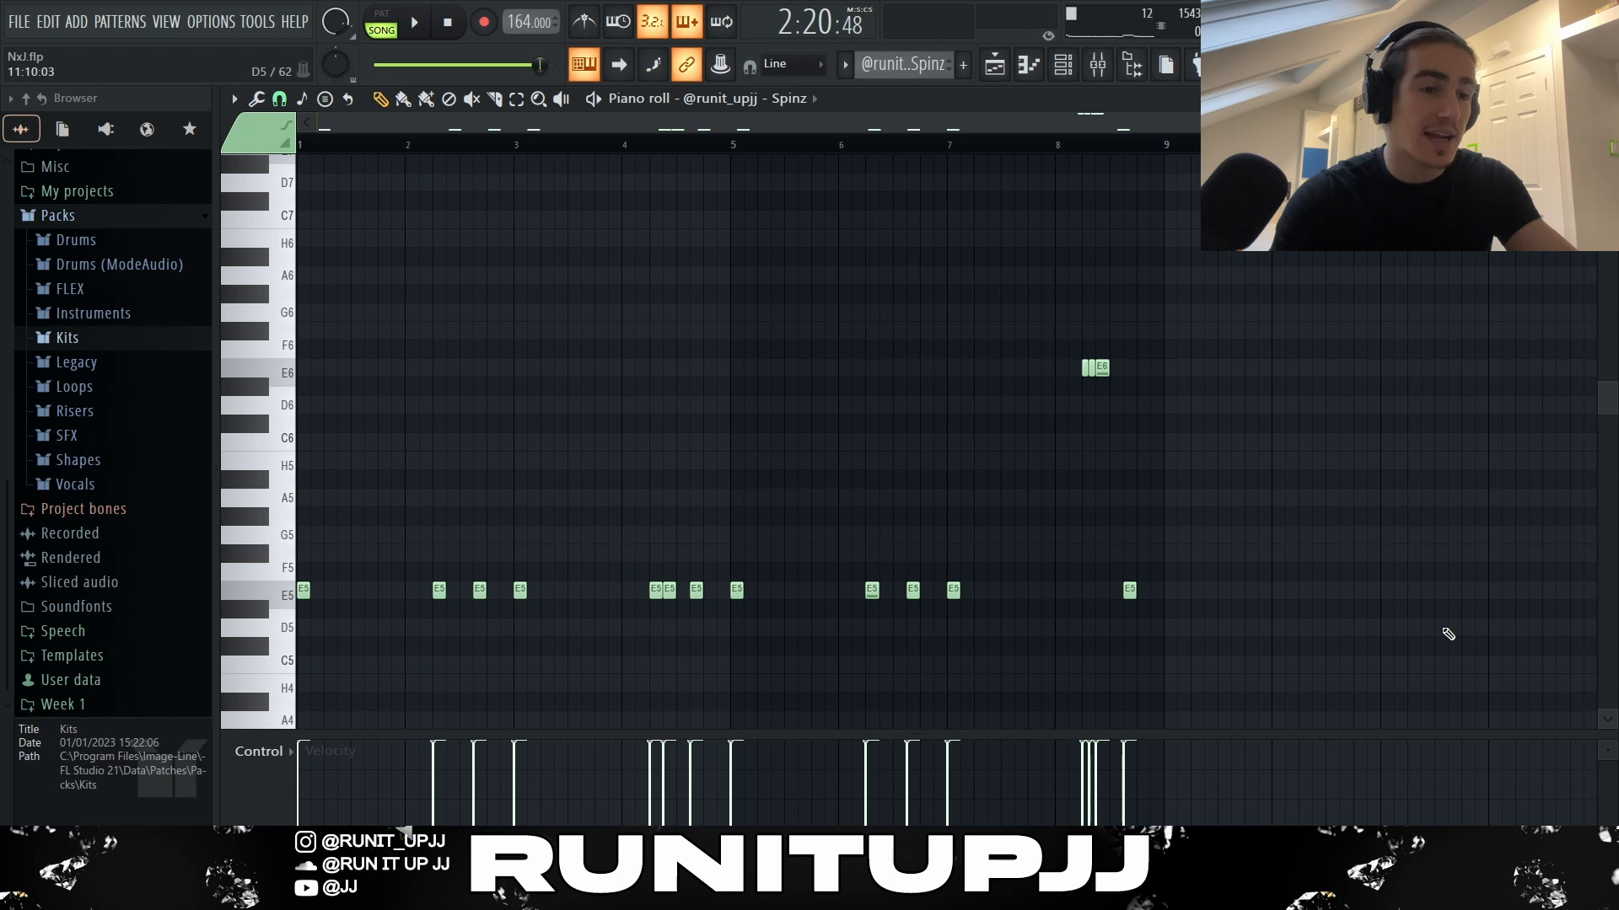
Step: Select the three fast E6 hits in bar 8 of the Spinz pattern, shift them down an octave and back up, and clear the selection
left_click_drag(1505, 655, 728, 252)
left_click_drag(913, 413, 1304, 324)
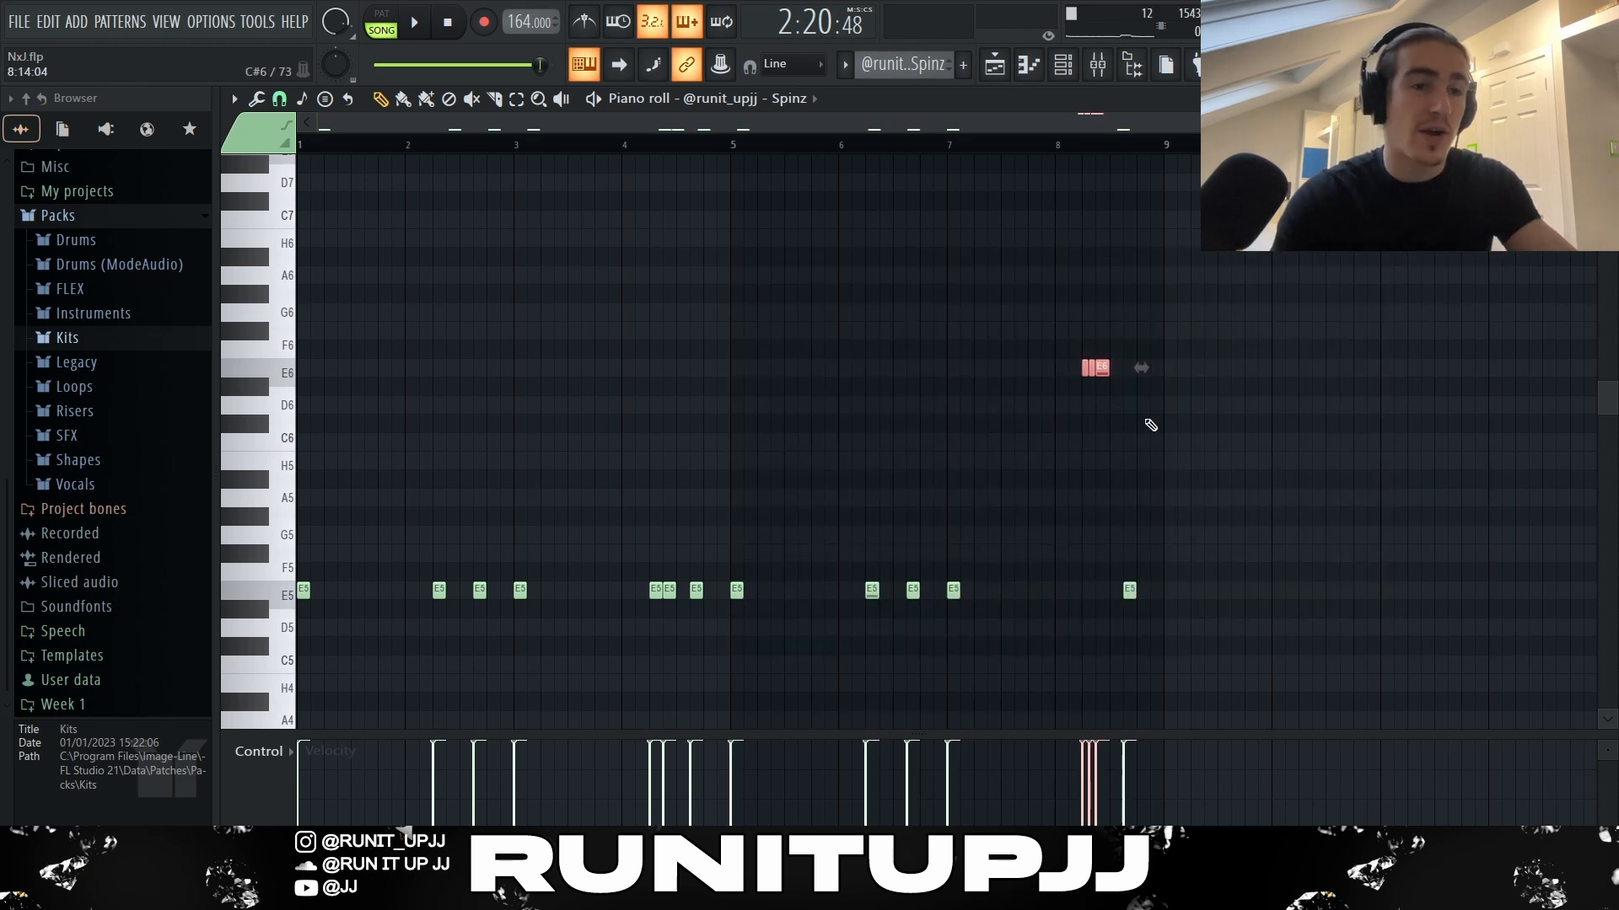
key("ctrl+Down")
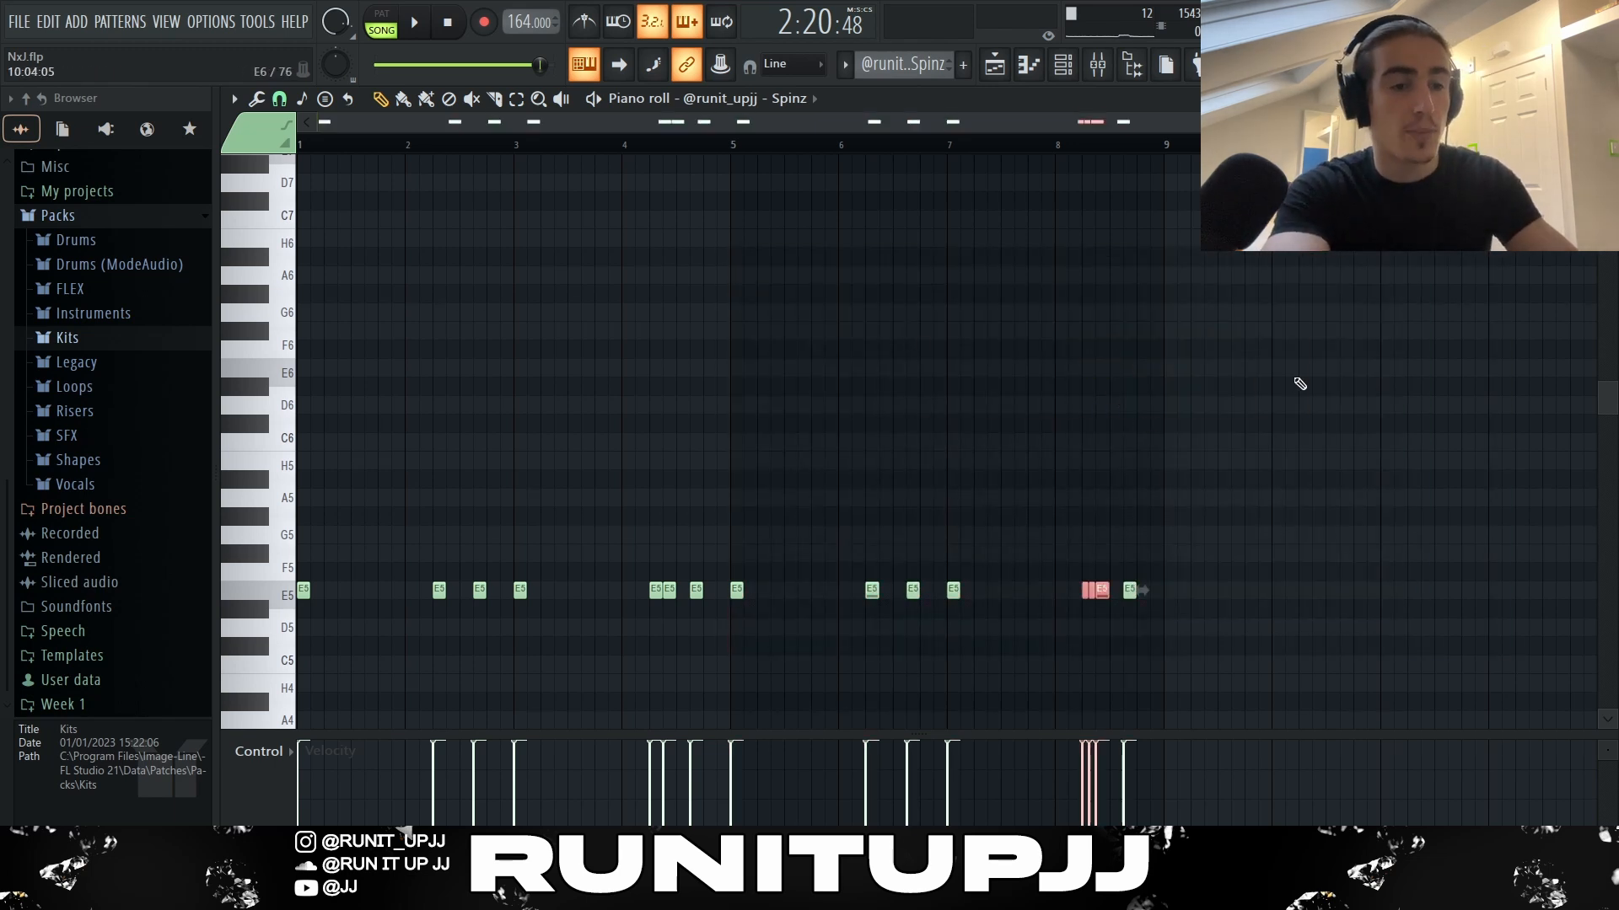
key("ctrl+Up")
left_click(1301, 385, "ctrl")
Step: Remove the middle of the three fast E6 hits in bar 8 and put it back in the gap
scroll(1117, 369, "up", 4)
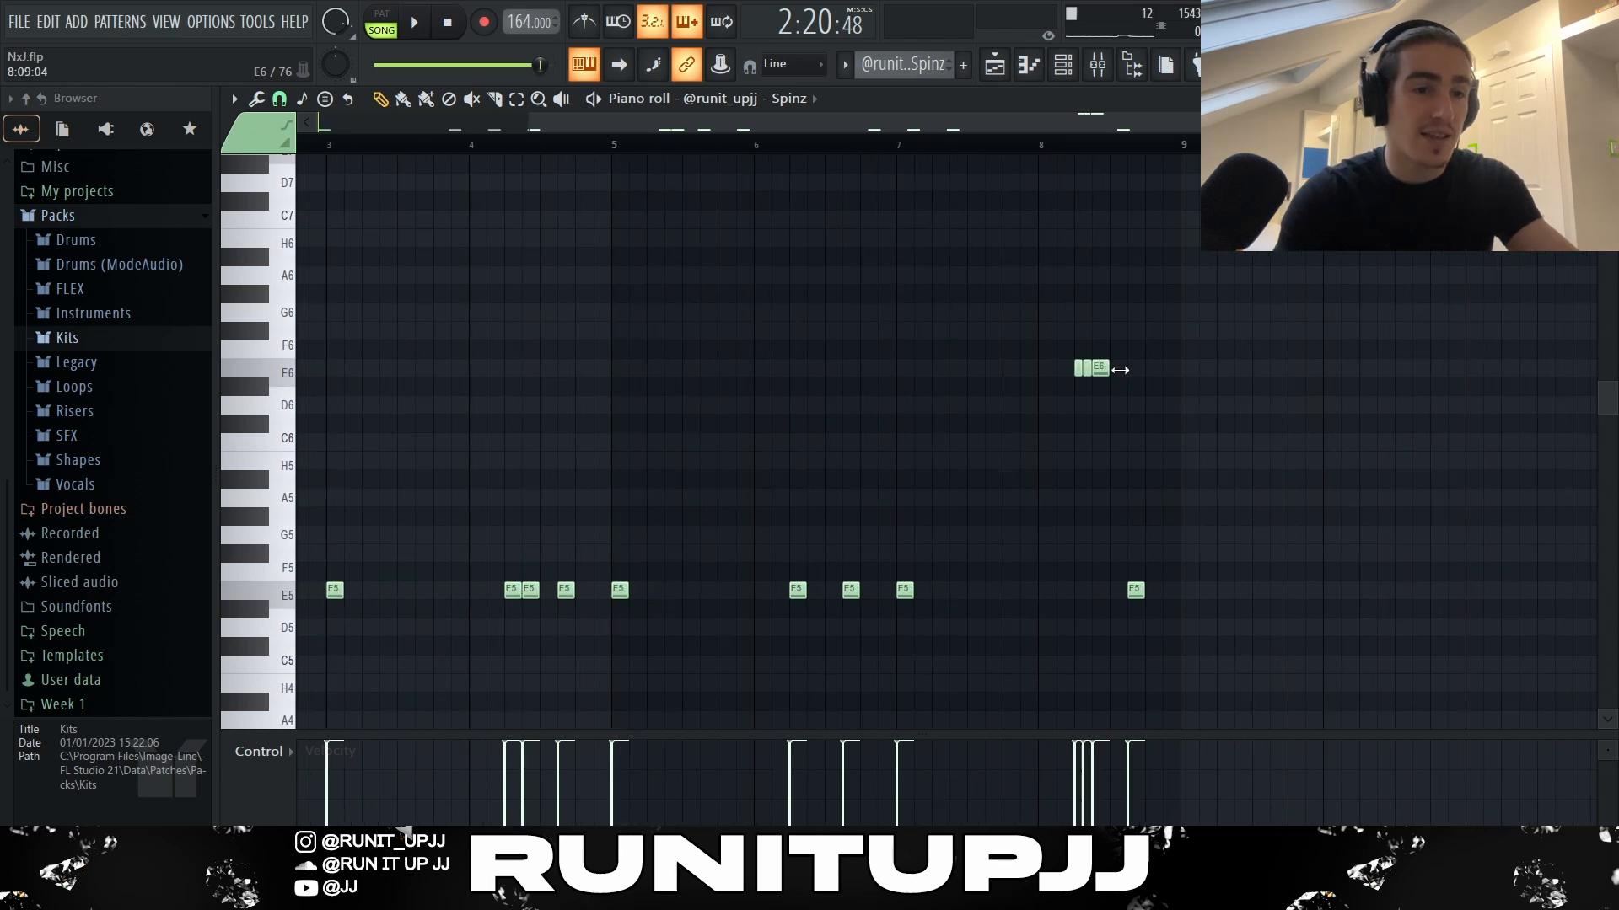
right_click(1074, 373)
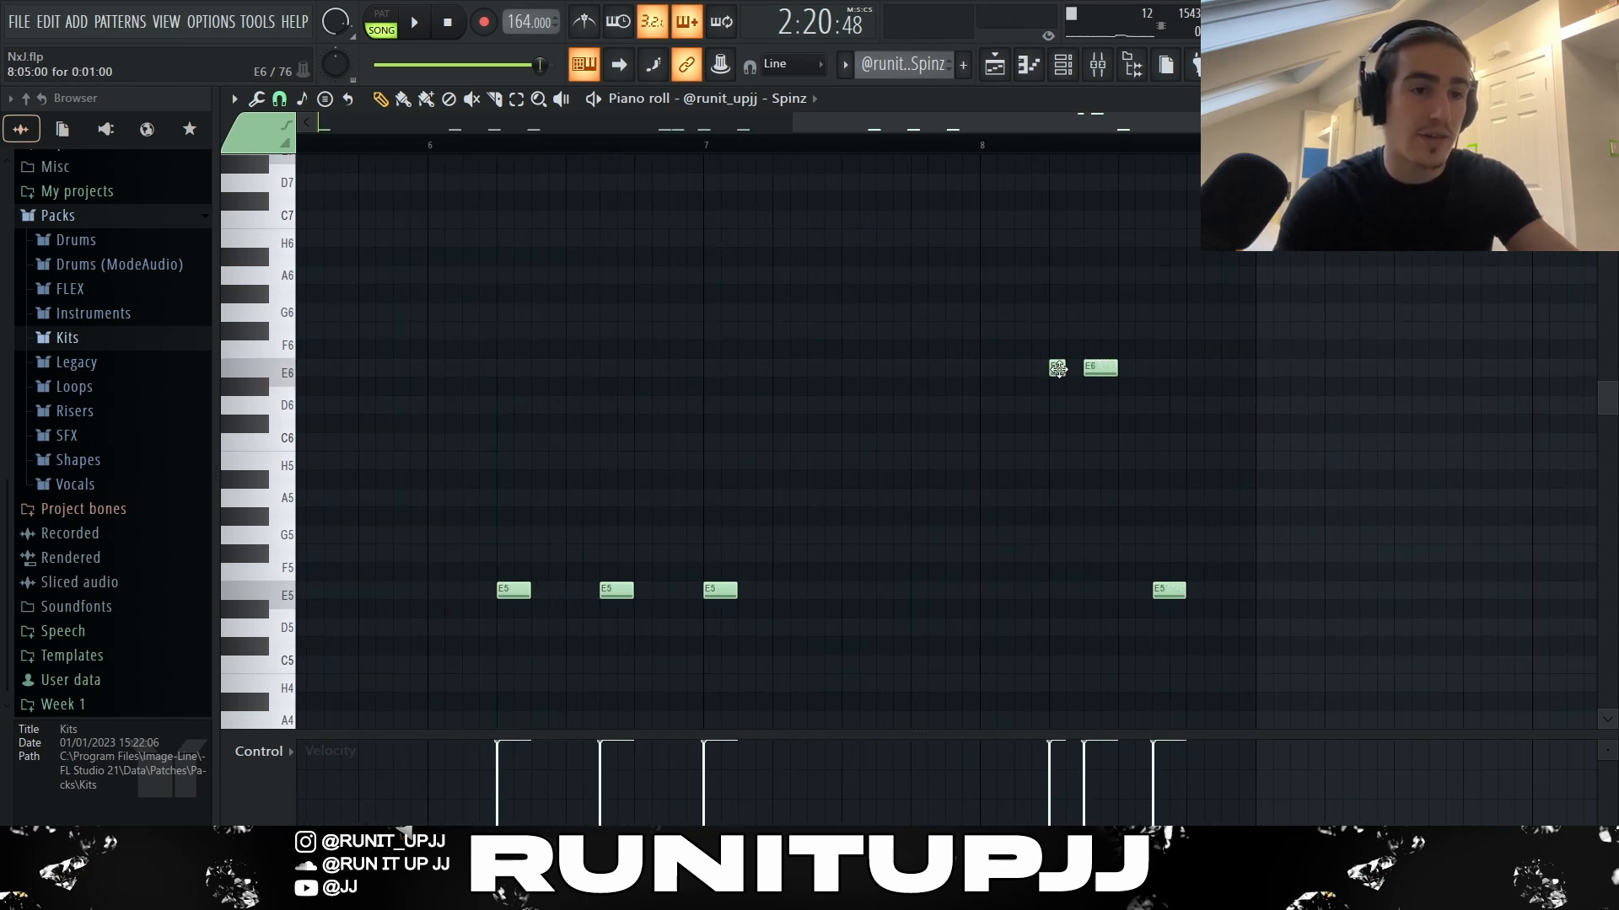
left_click_drag(1063, 369, 1098, 408)
left_click(1071, 371)
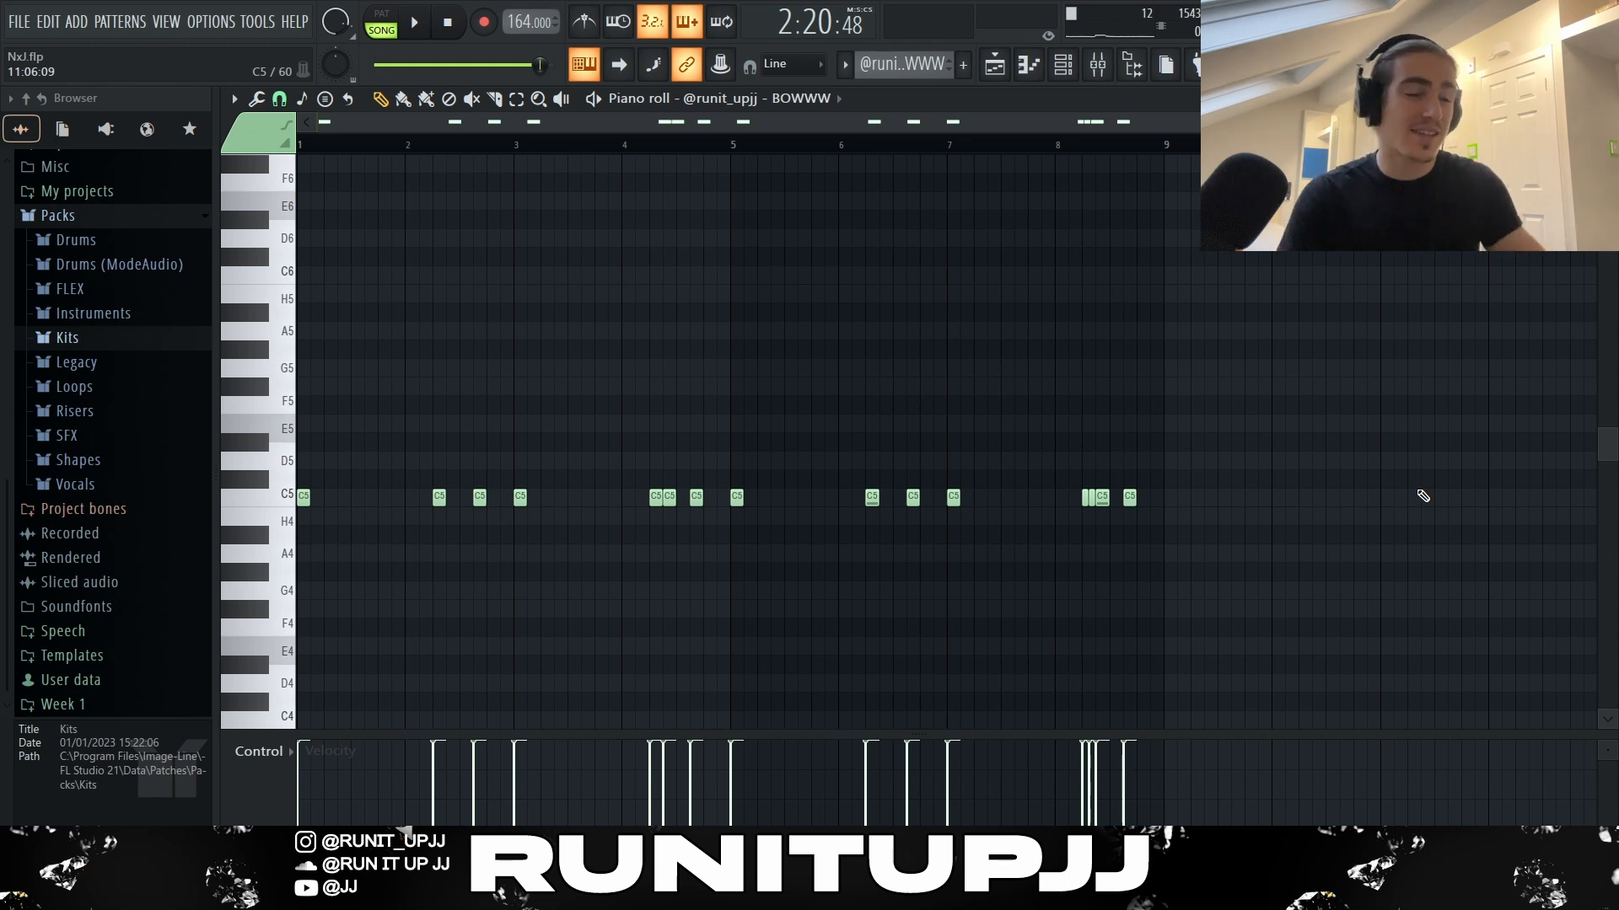
Step: Highlight all notes of the BOWWW pattern, and preview the Zap sample while marking its pairs of hits in bars 1 and 5
key("ctrl+a")
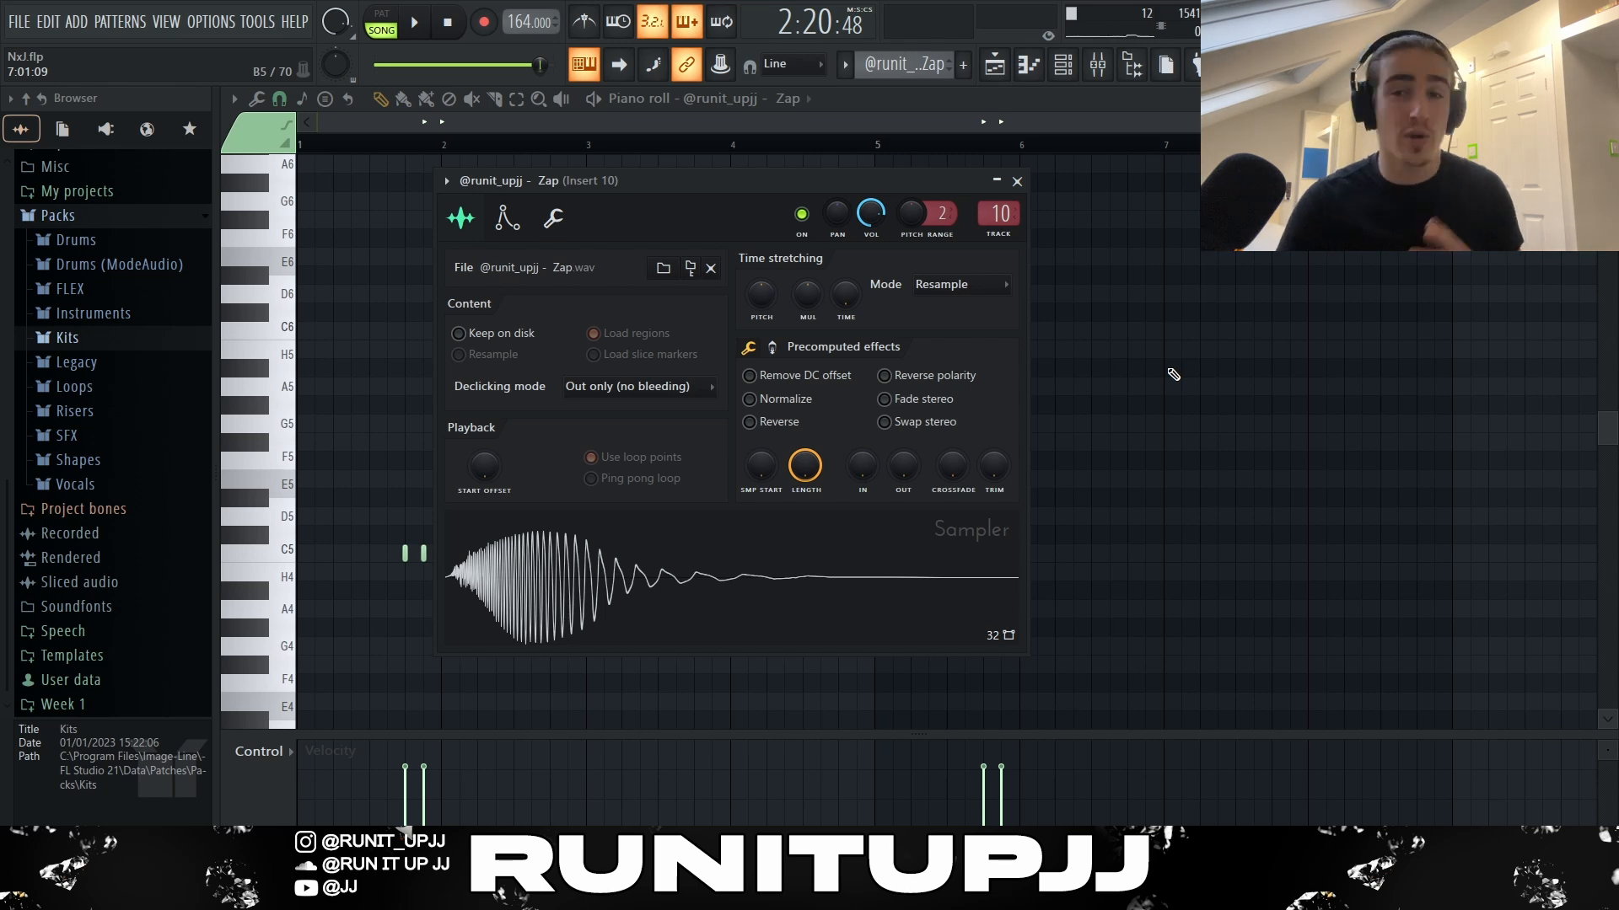
left_click(741, 539)
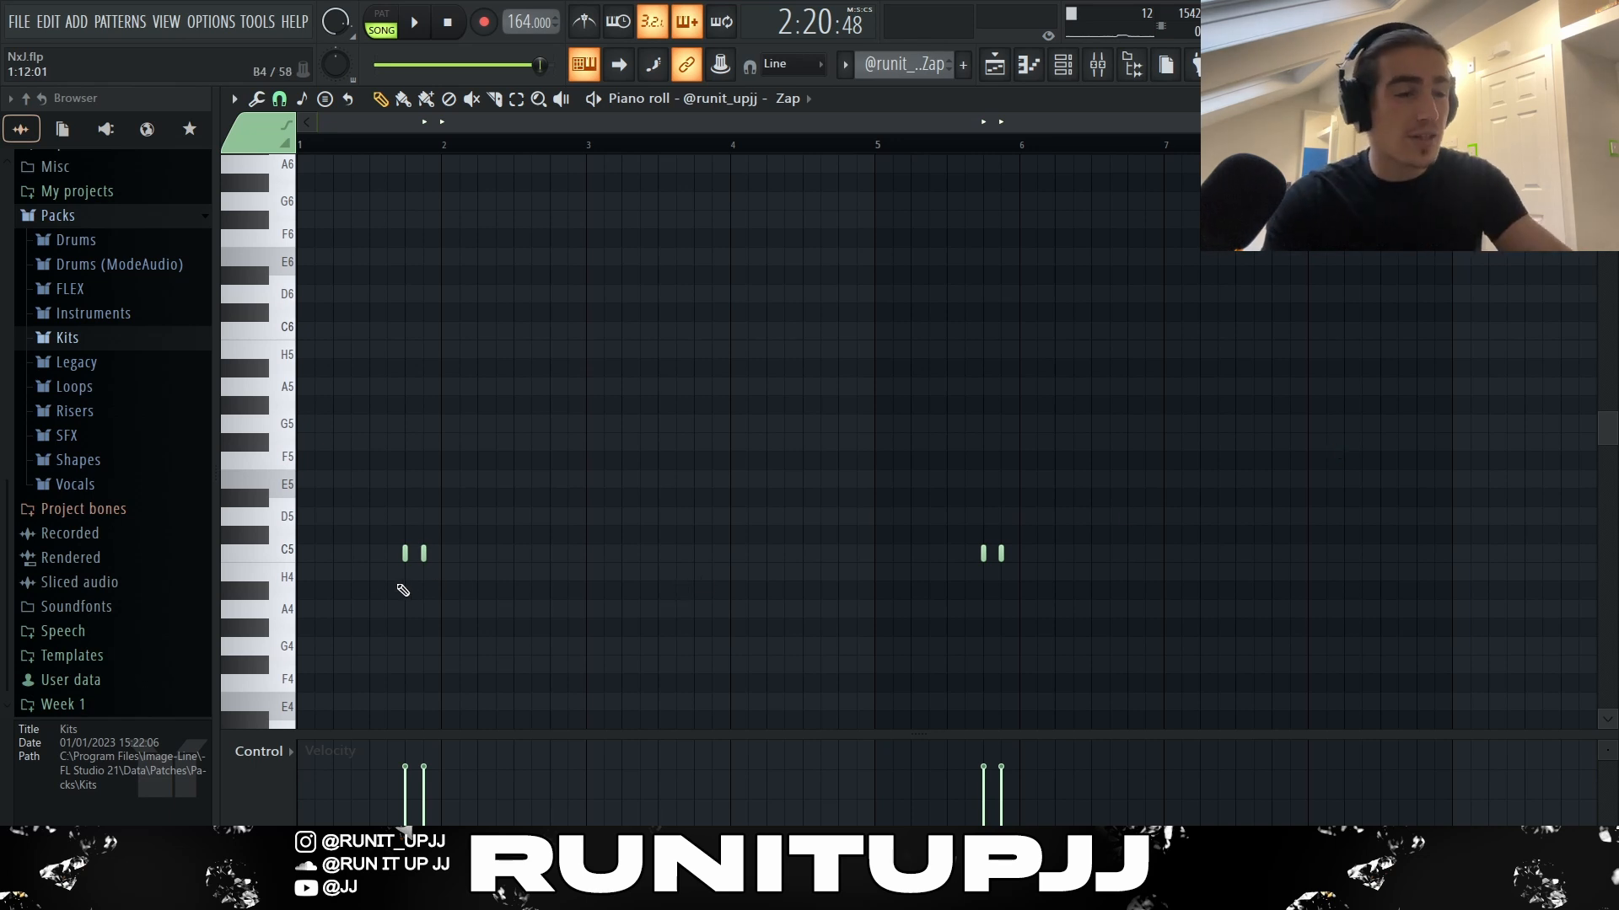
left_click_drag(395, 585, 531, 527)
left_click_drag(934, 596, 1066, 519)
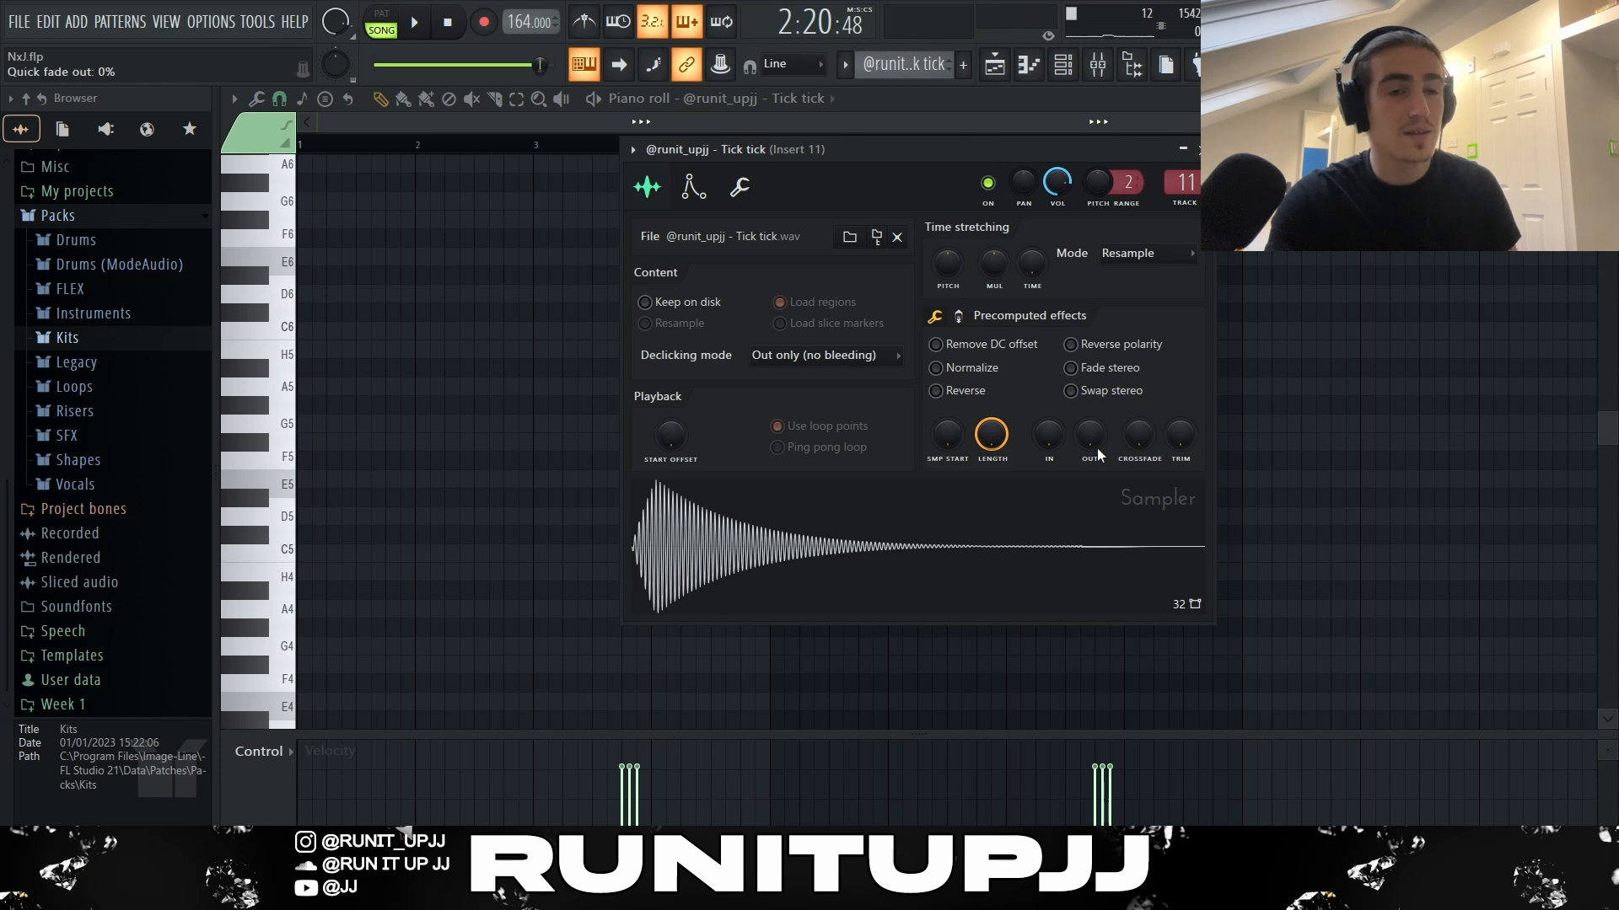
Step: Mark the three Tick tick hits in bar 3 and the two Cowbell hits in bar 8, and return to the playlist
key("Escape")
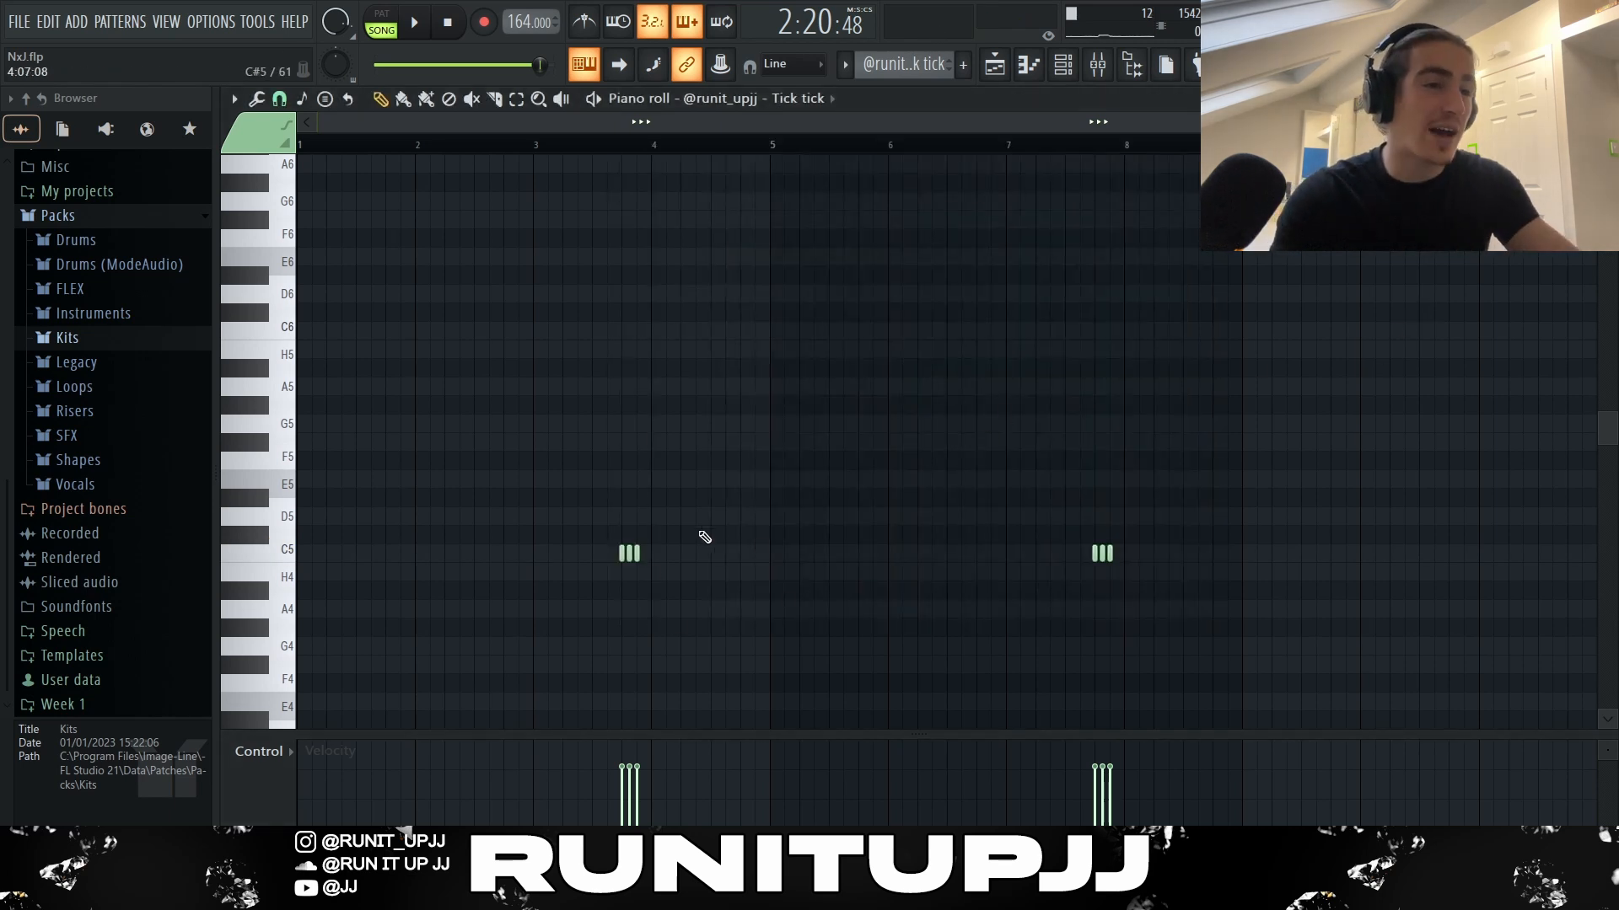
left_click_drag(752, 529, 641, 588)
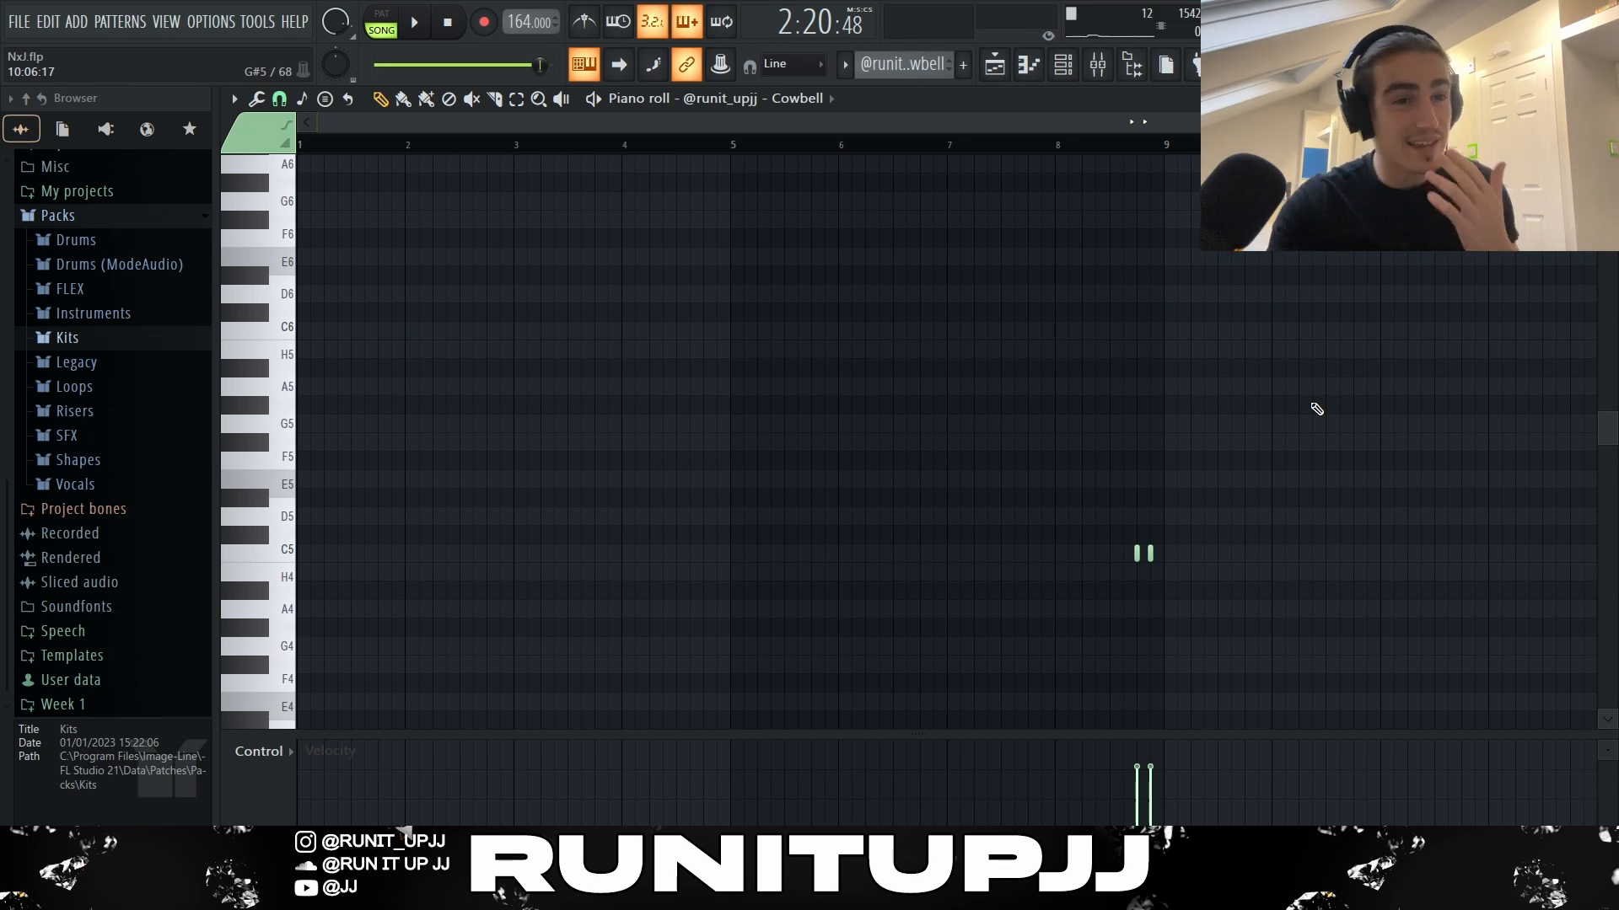
left_click_drag(1235, 594, 986, 512)
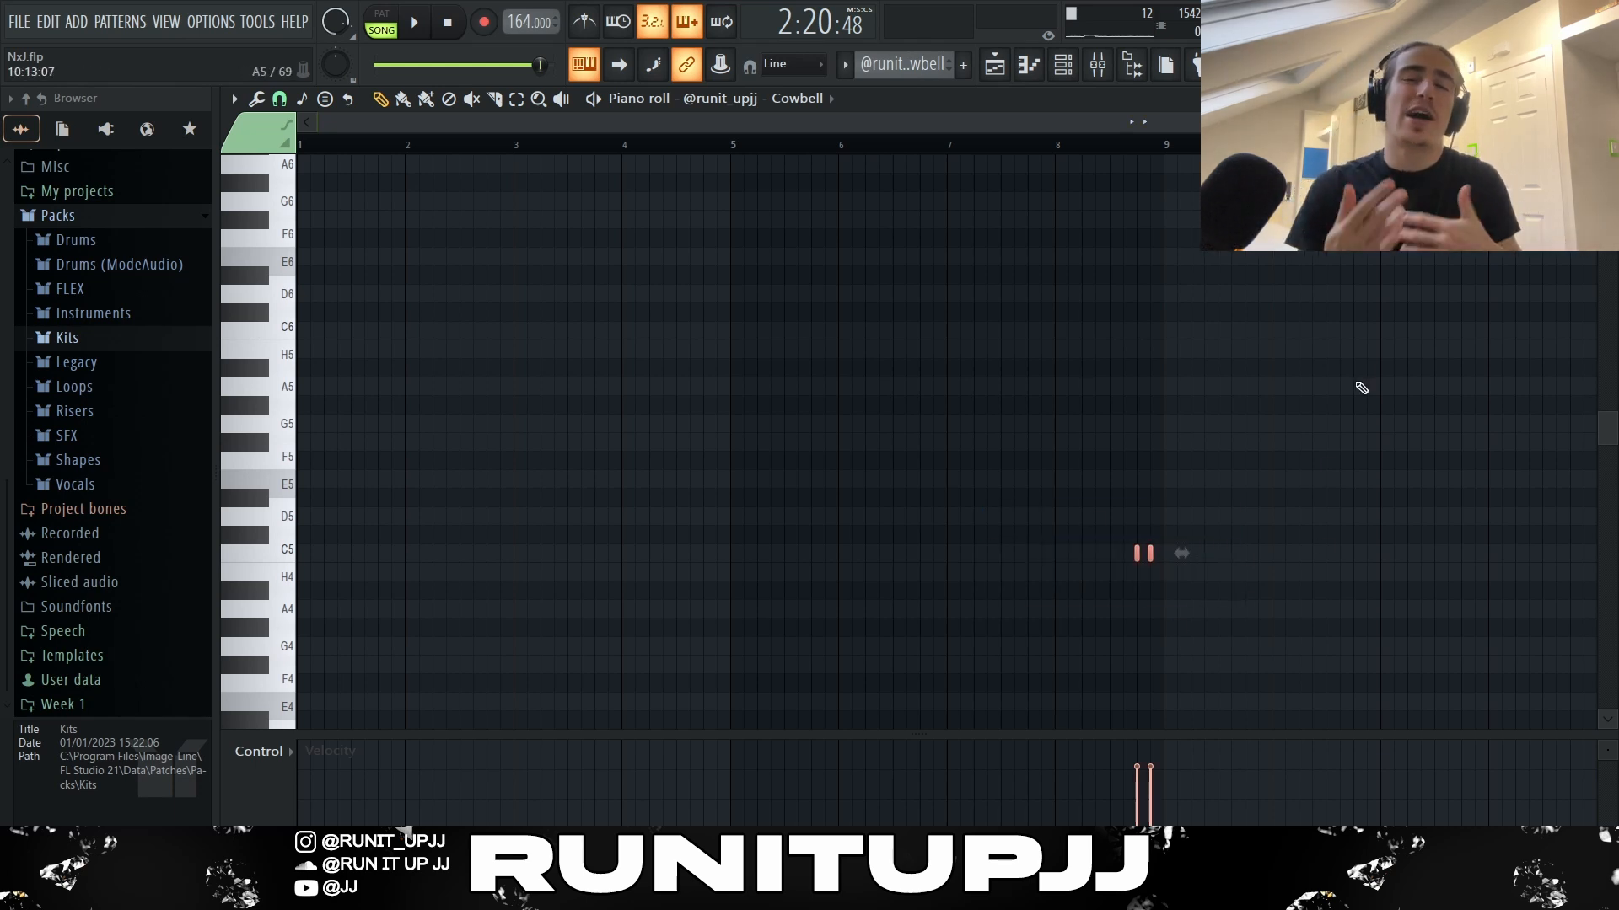
key("F5")
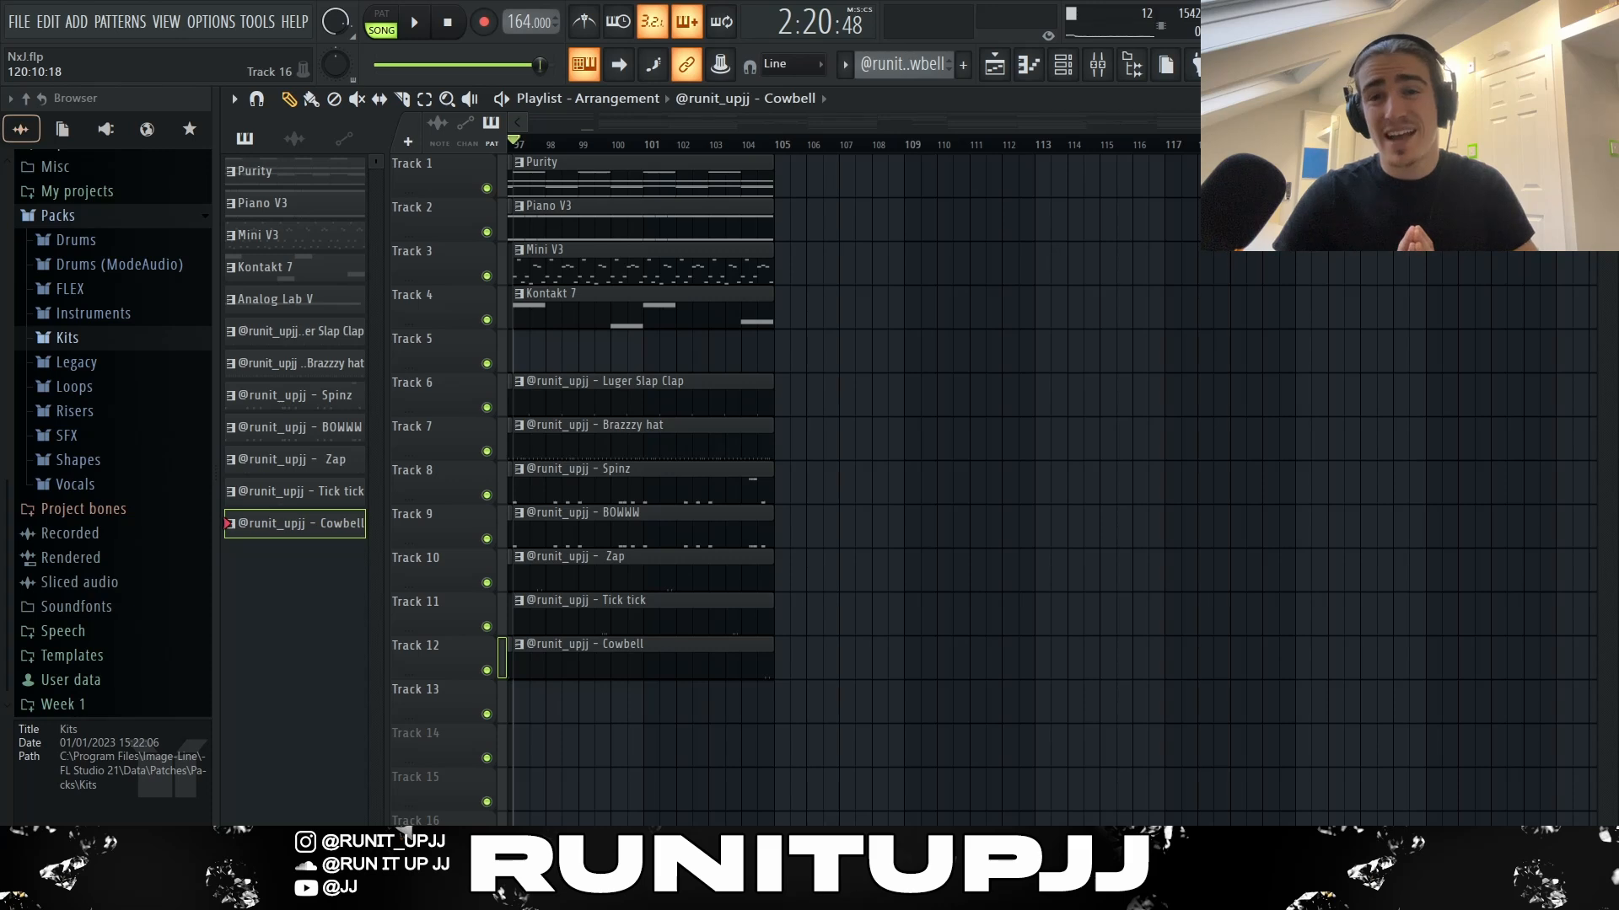